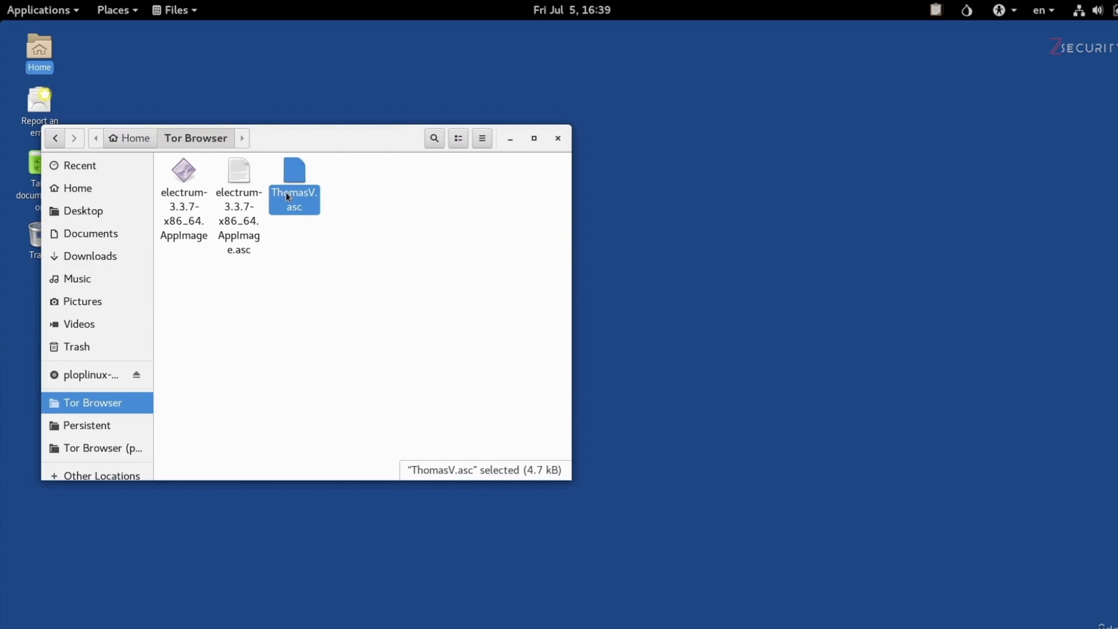
- Open Passwords and Keys and import the ThomasV.asc public key from the Tor Browser folder
left_click(54, 17)
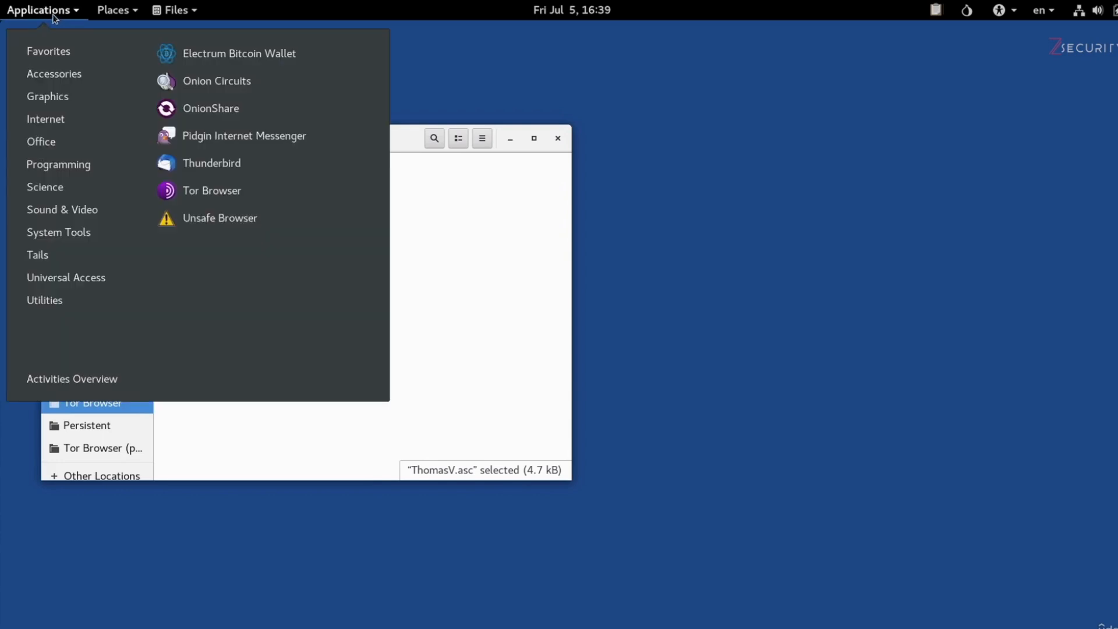
mouse_move(78, 298)
left_click(249, 196)
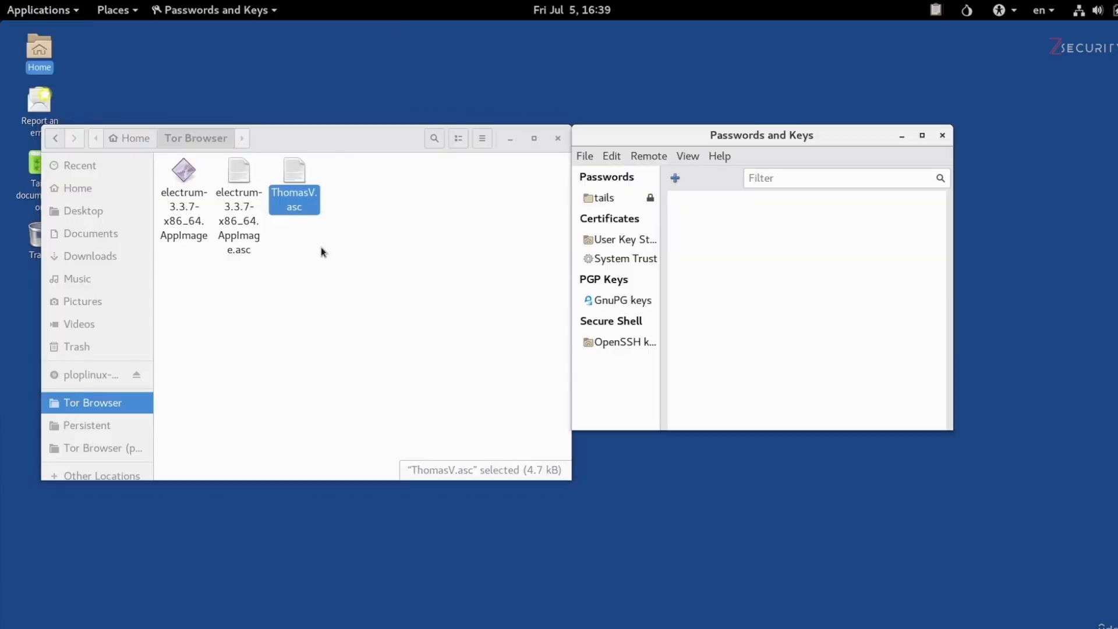
left_click(583, 158)
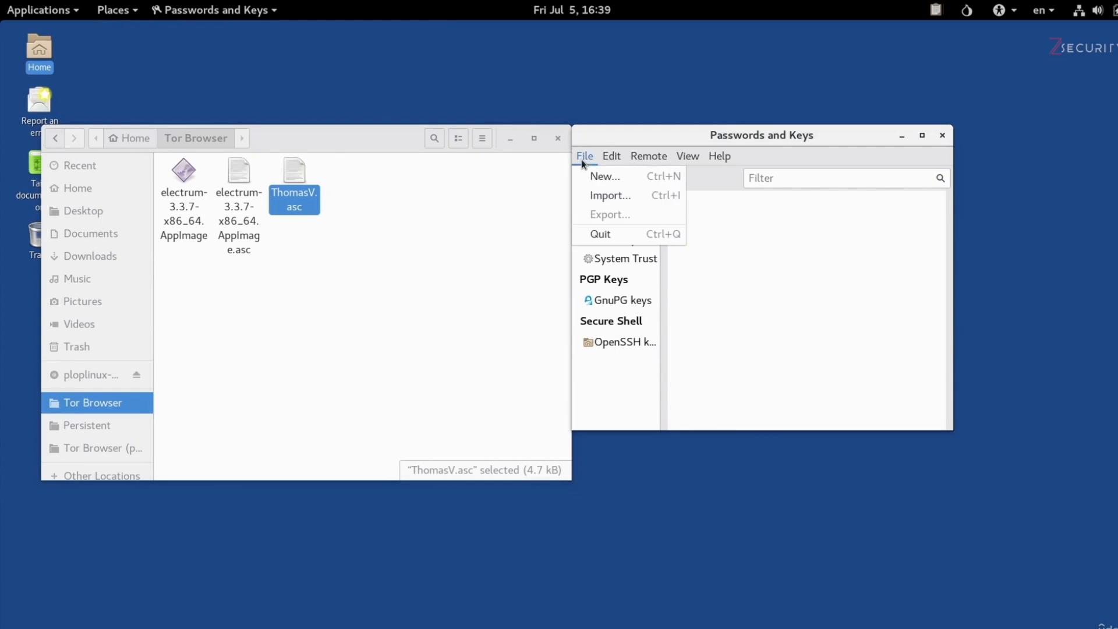
left_click(618, 198)
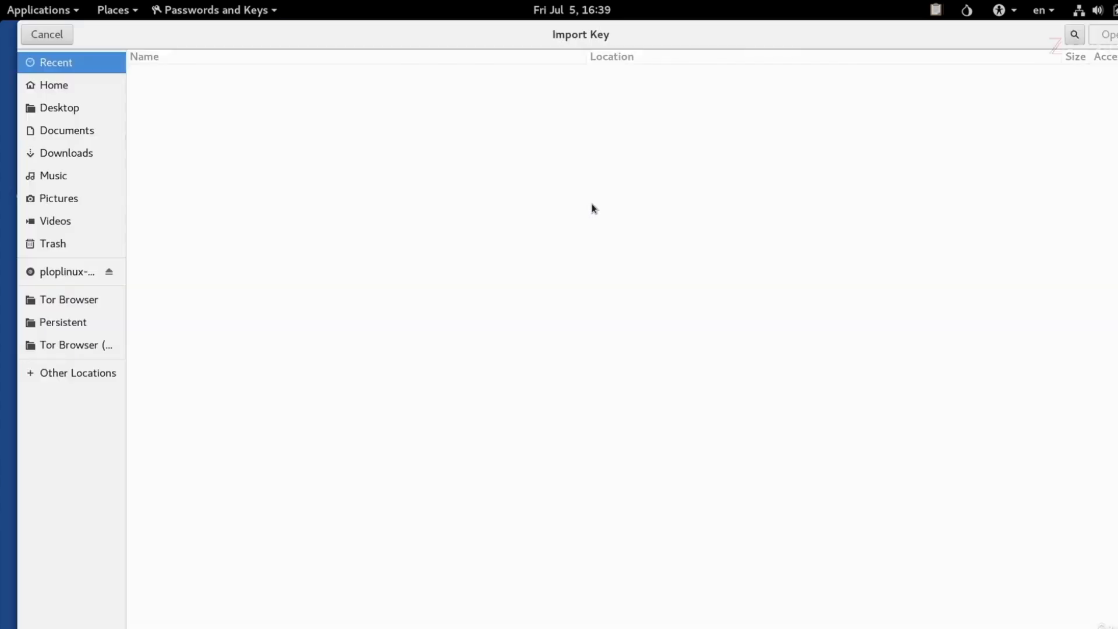
left_click(97, 302)
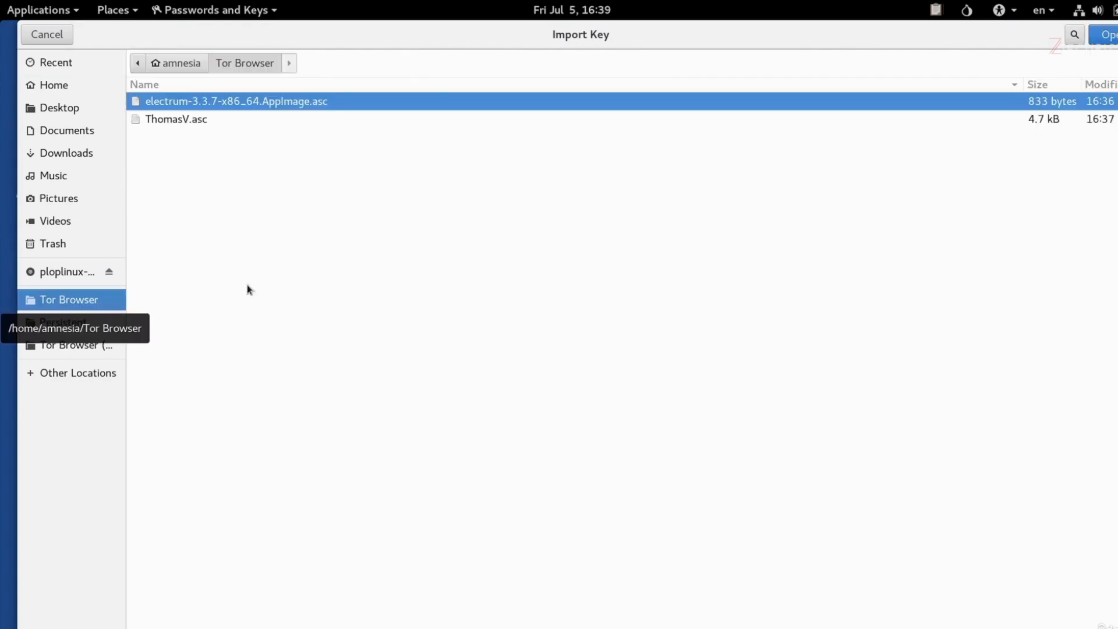
left_click(157, 121)
left_click(1106, 36)
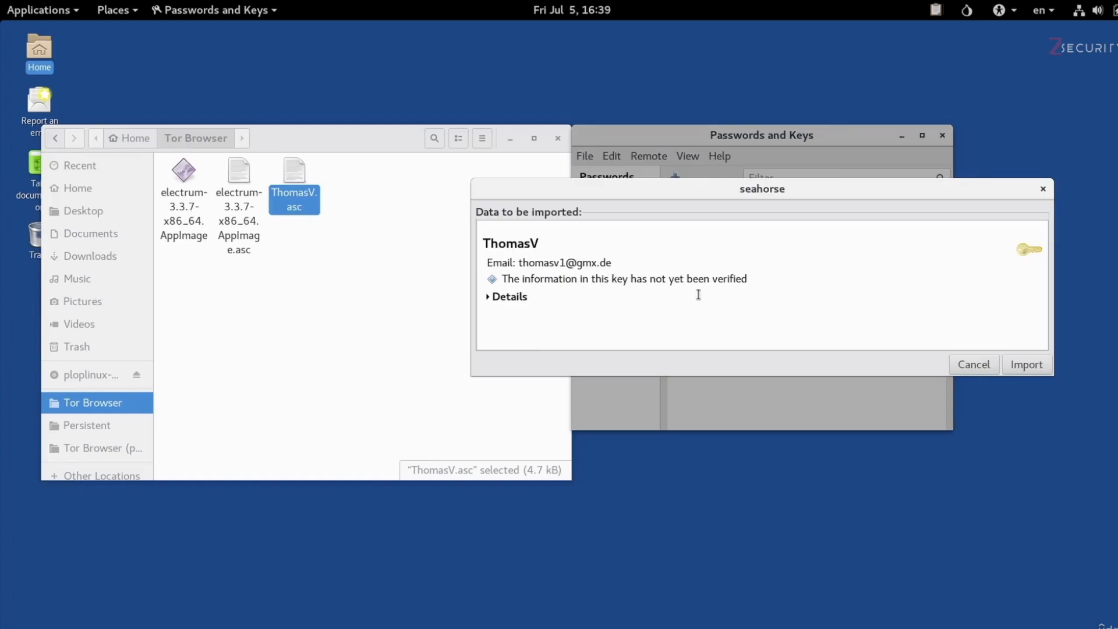
left_click(1027, 365)
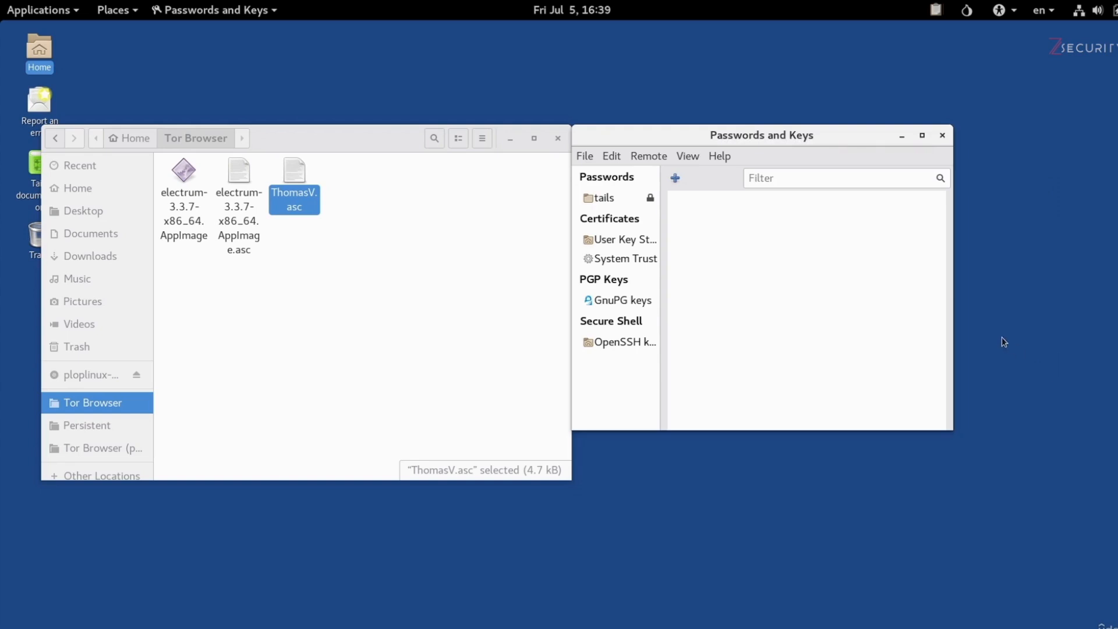
- Search the GnuPG keys for "thom" to check the imported key, and close the key manager
left_click(636, 306)
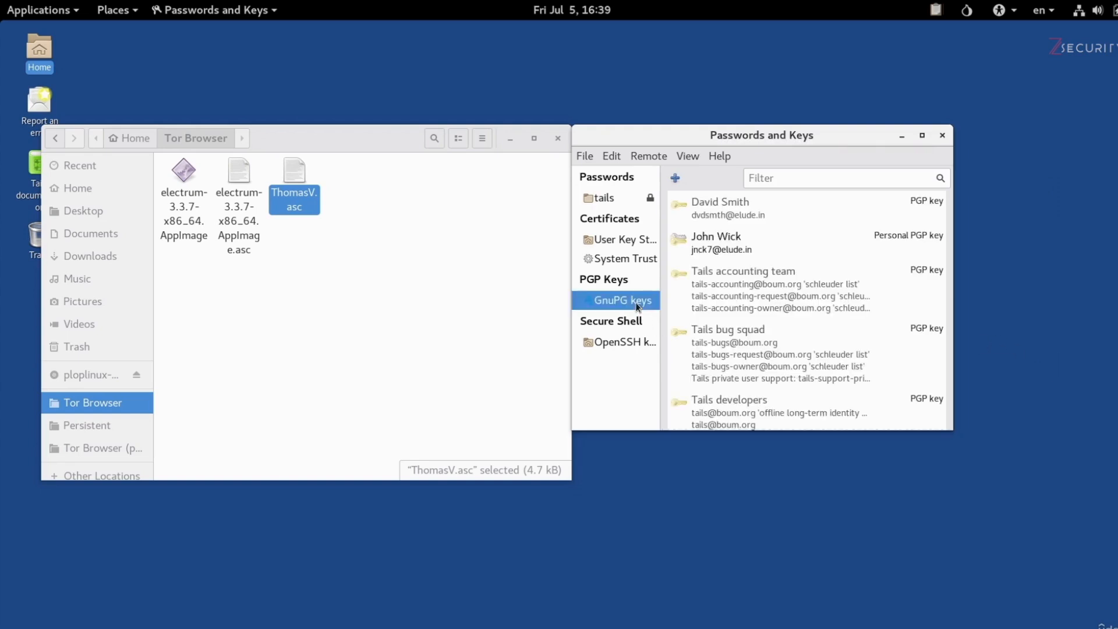
left_click(768, 181)
type("thom")
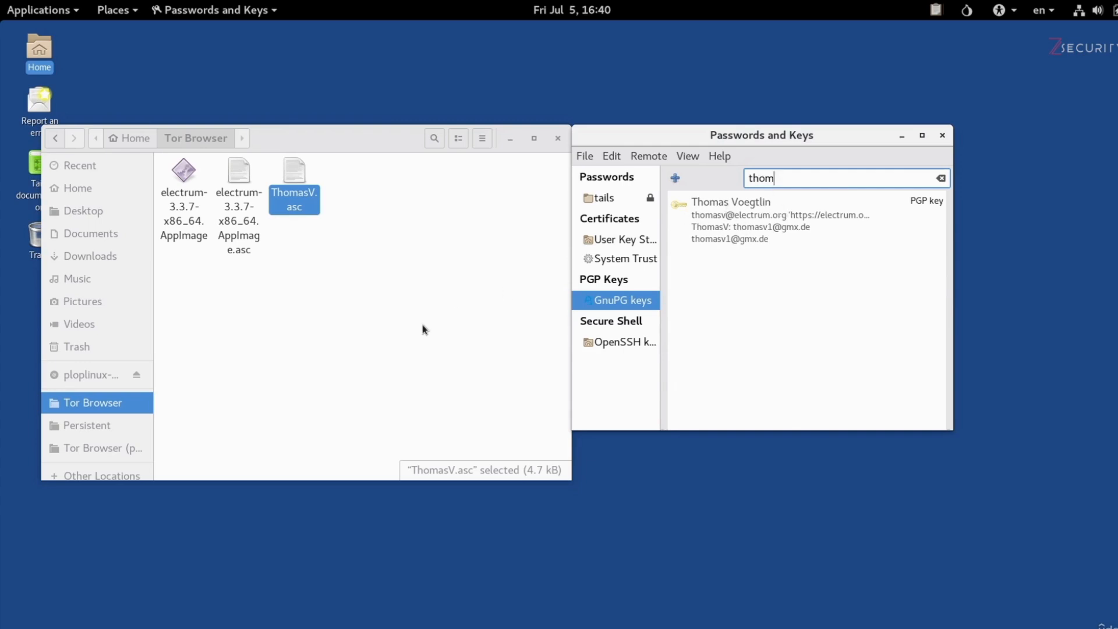
left_click(948, 136)
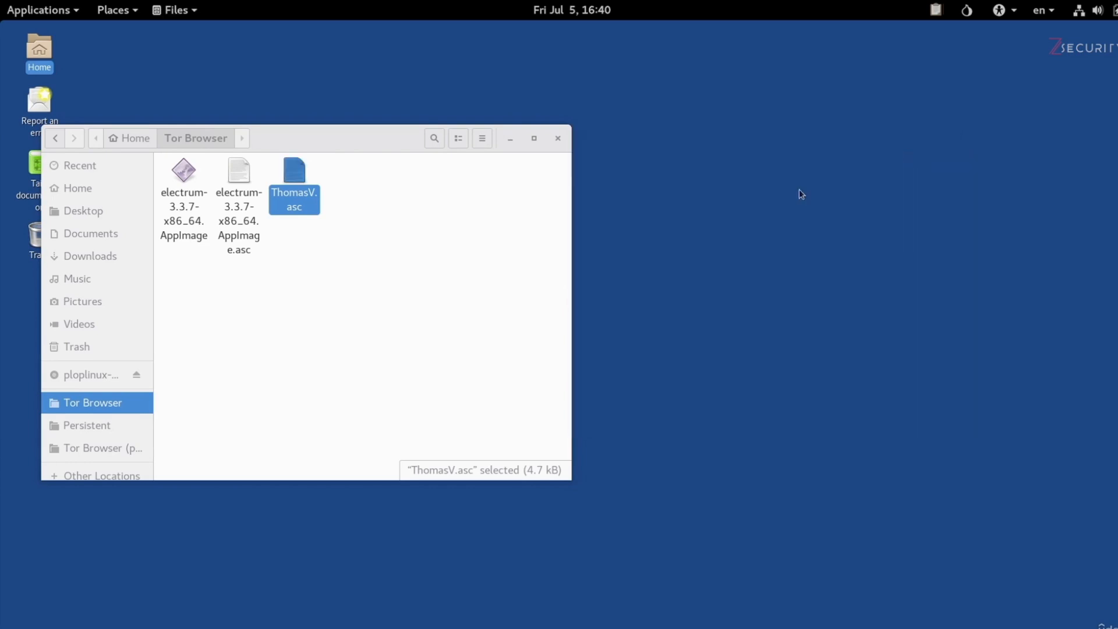
- Verify the signature file electrum-3.3.7-x86_64.AppImage.asc in the Tor Browser folder
left_click(239, 244)
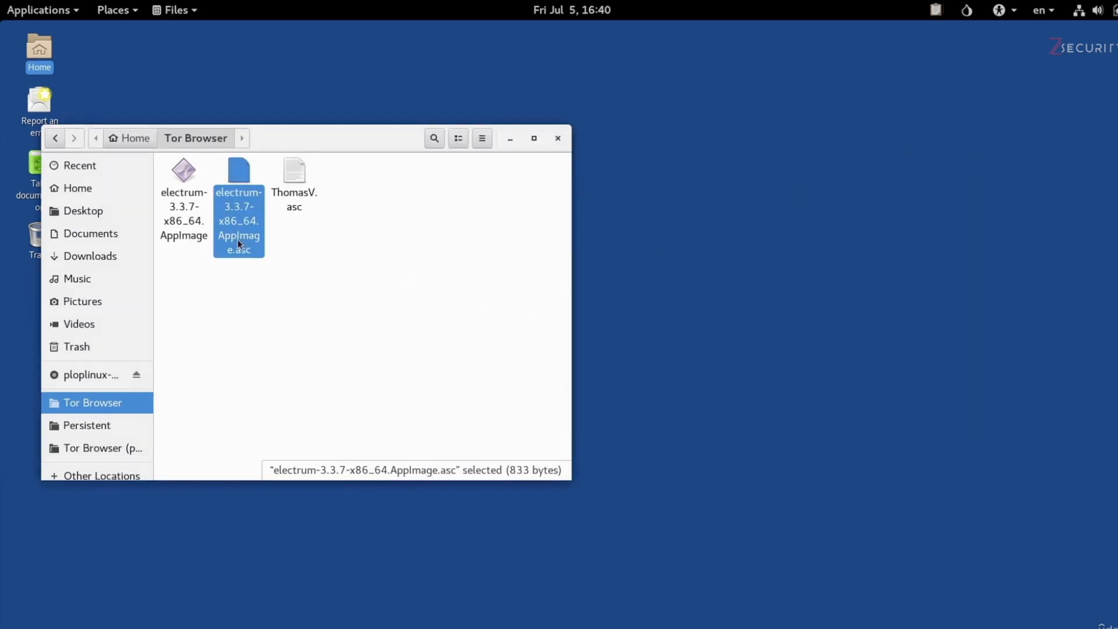
right_click(240, 165)
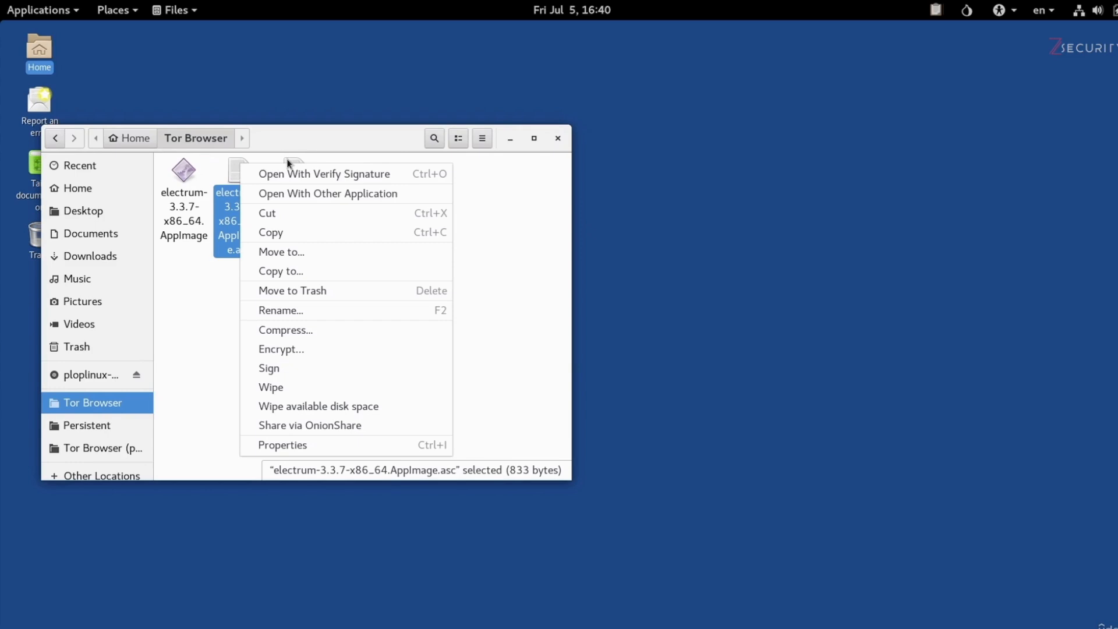
left_click(278, 176)
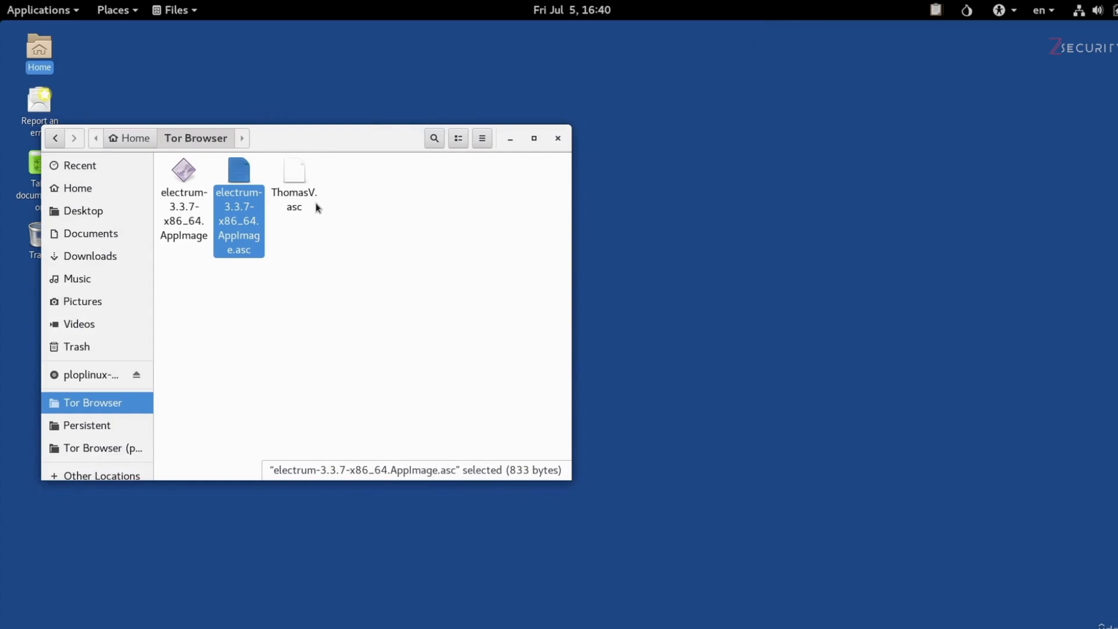
- Copy electrum-3.3.7-x86_64.AppImage from the Tor Browser folder into the Persistent folder
left_click(183, 226)
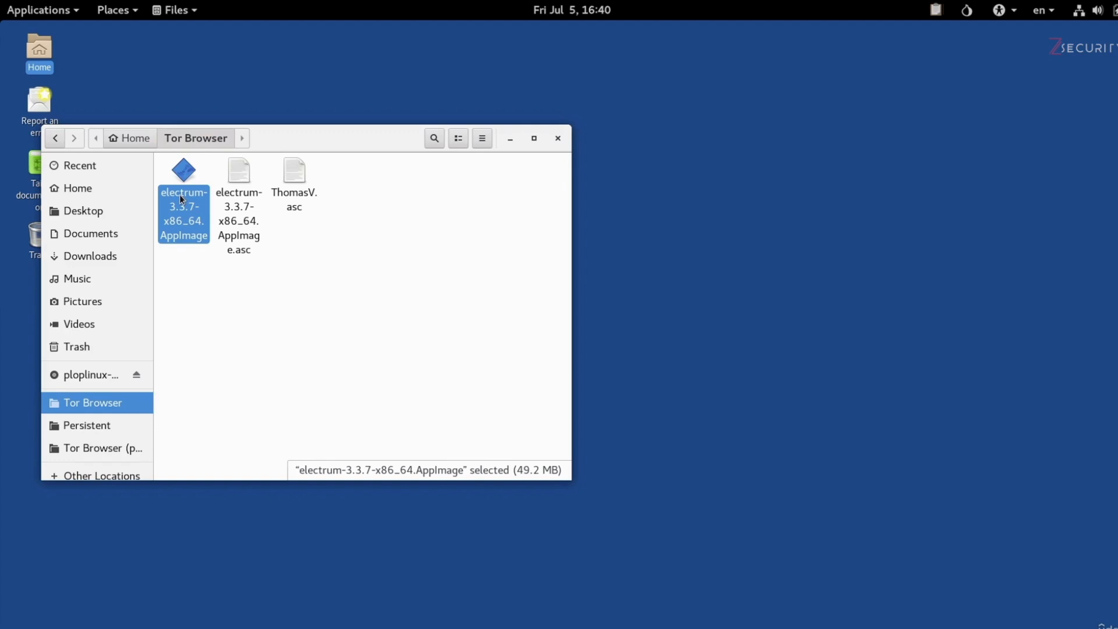
right_click(181, 199)
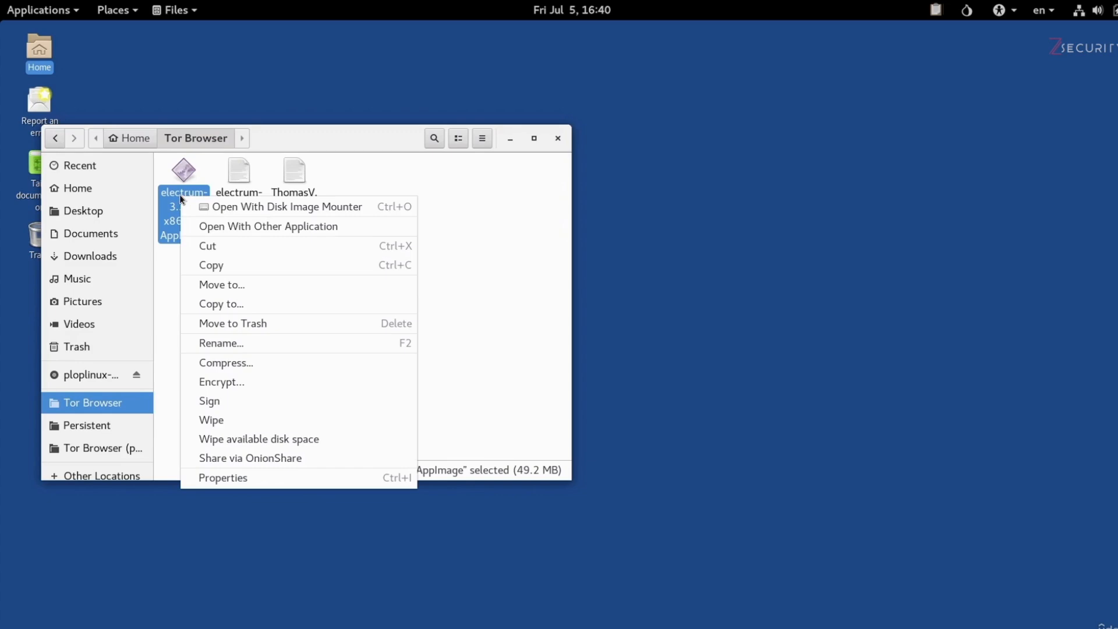
left_click(227, 267)
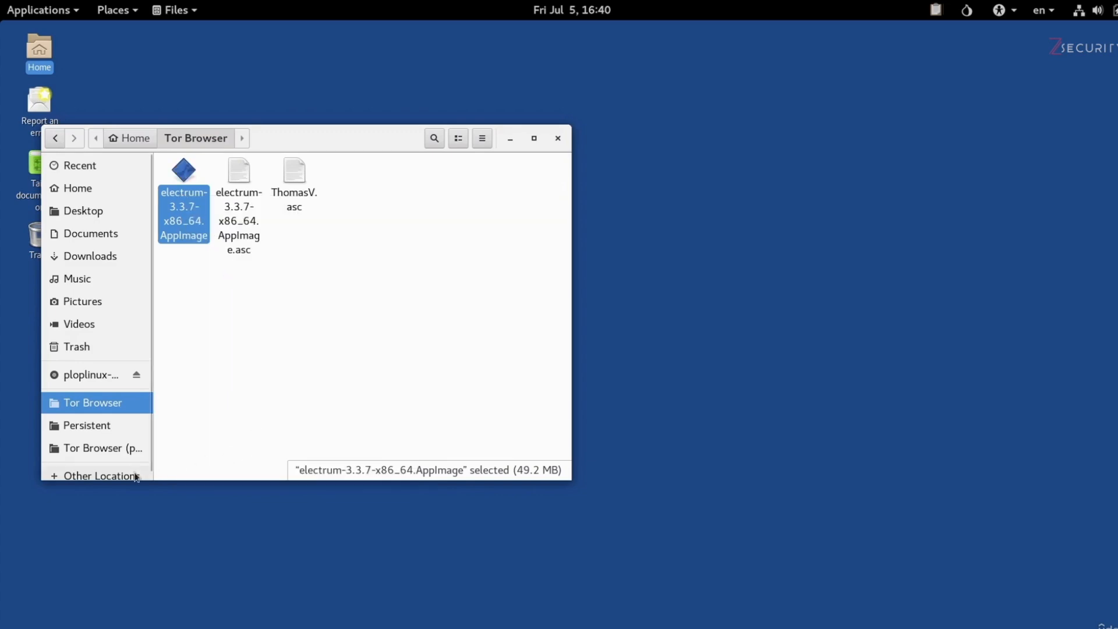
left_click(86, 431)
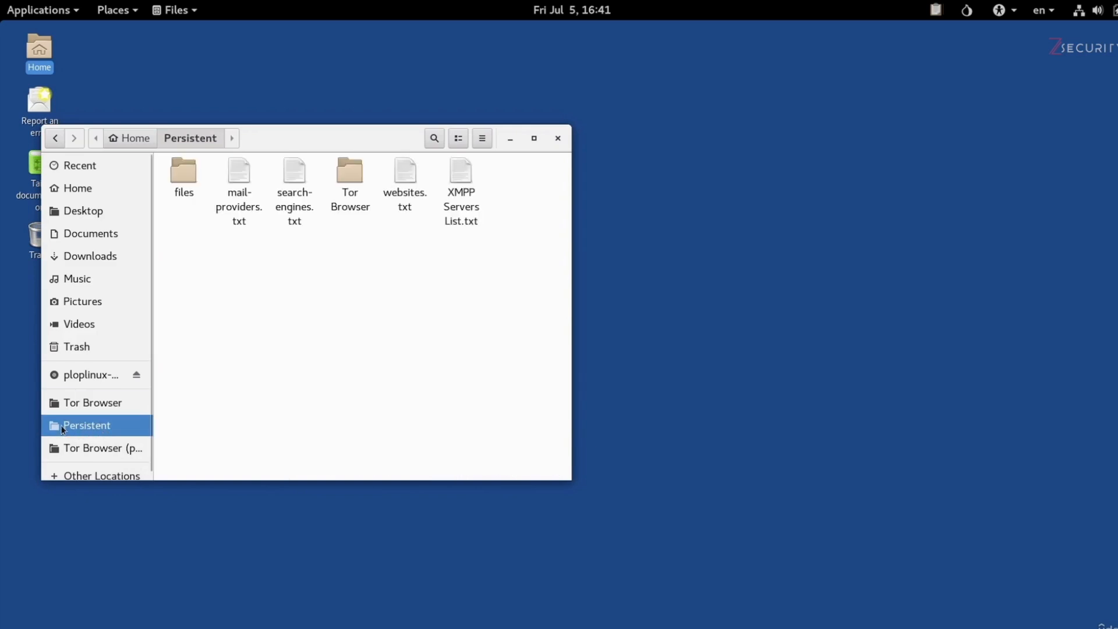
right_click(286, 360)
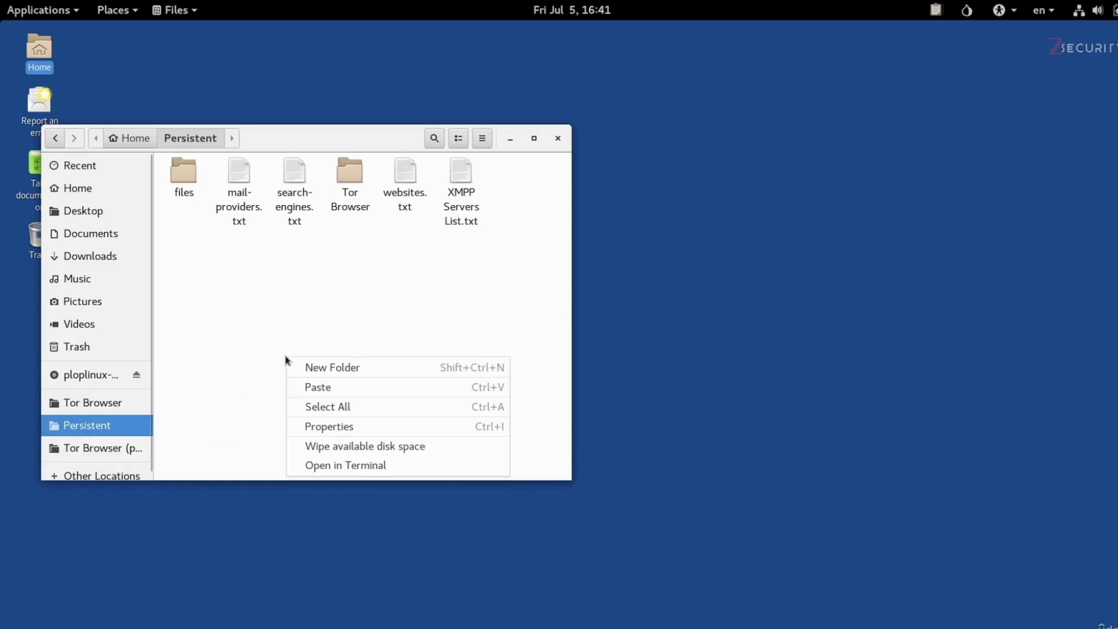
left_click(305, 388)
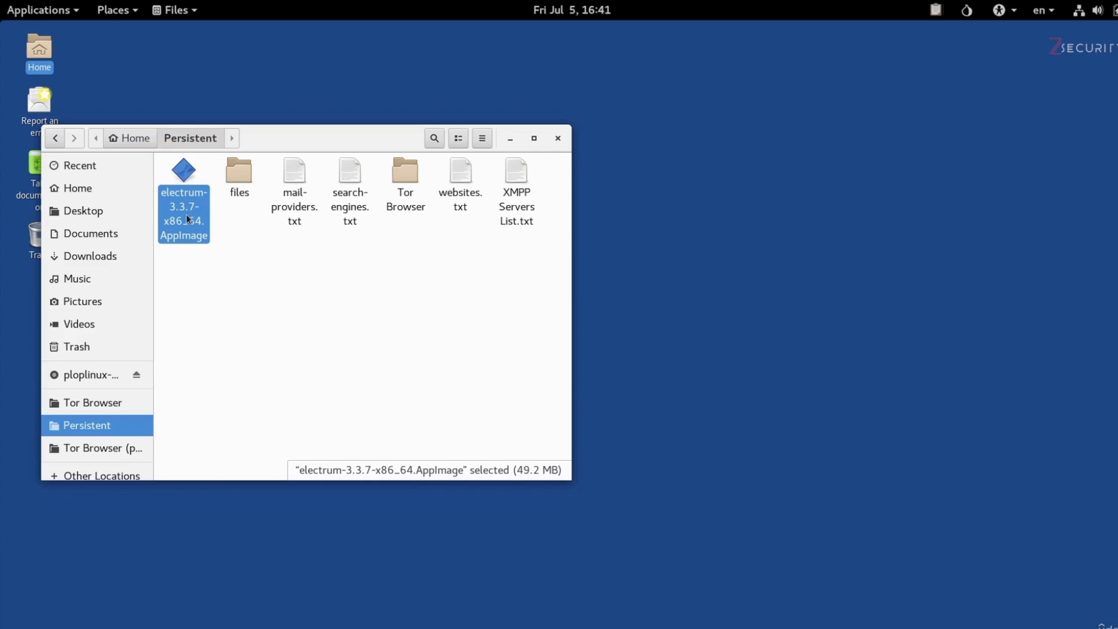
- Check the Bitcoin Client setting in the Tails persistent volume configuration, and close the configuration
left_click(51, 12)
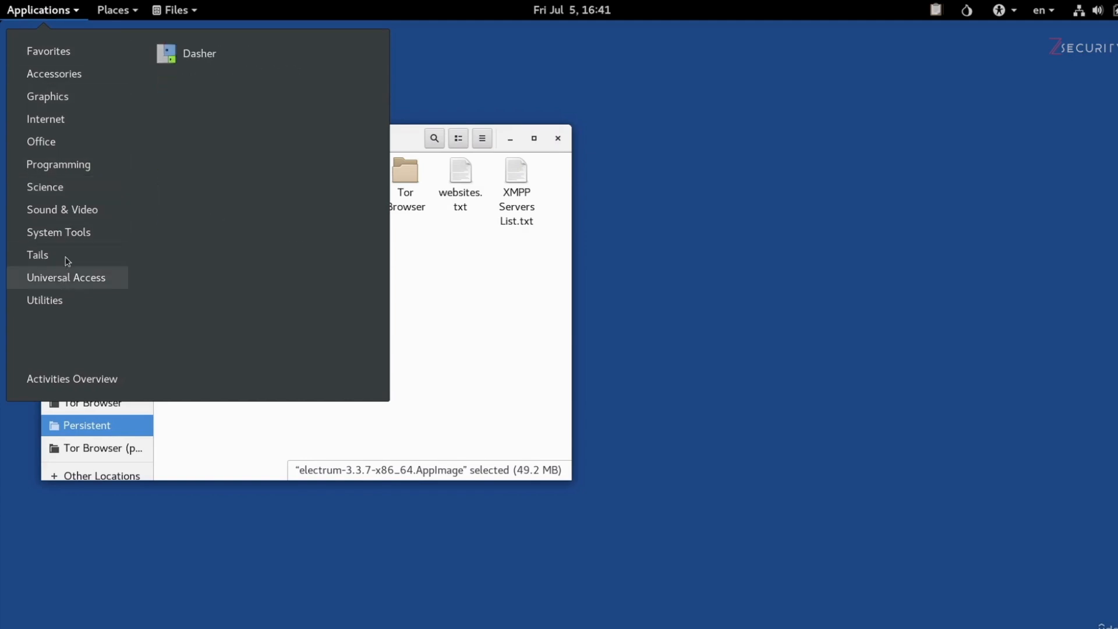
mouse_move(68, 255)
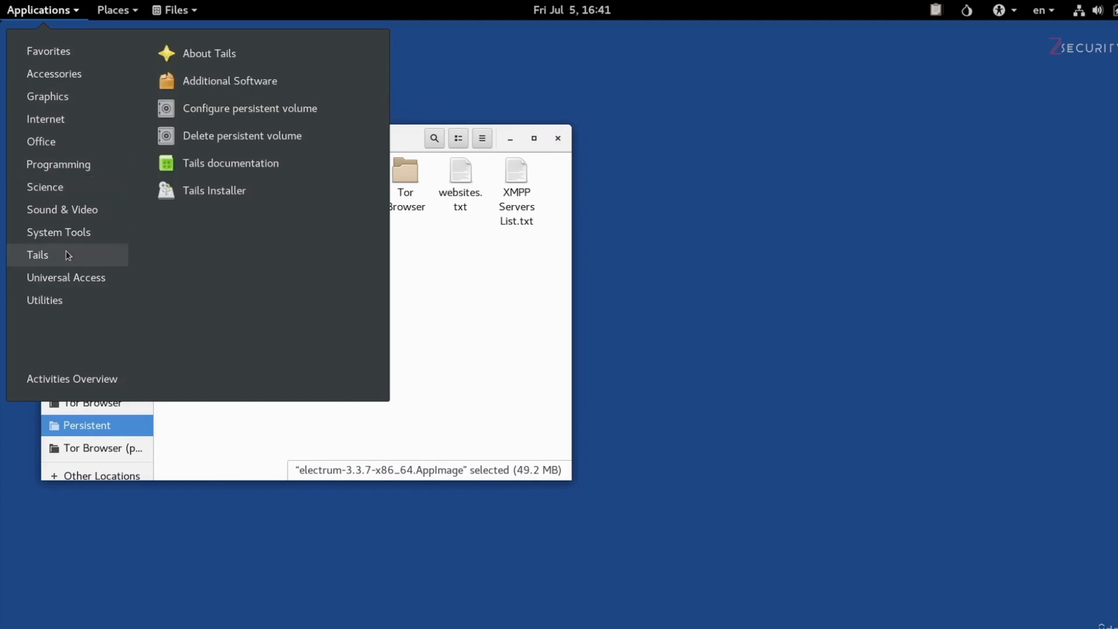
left_click(296, 115)
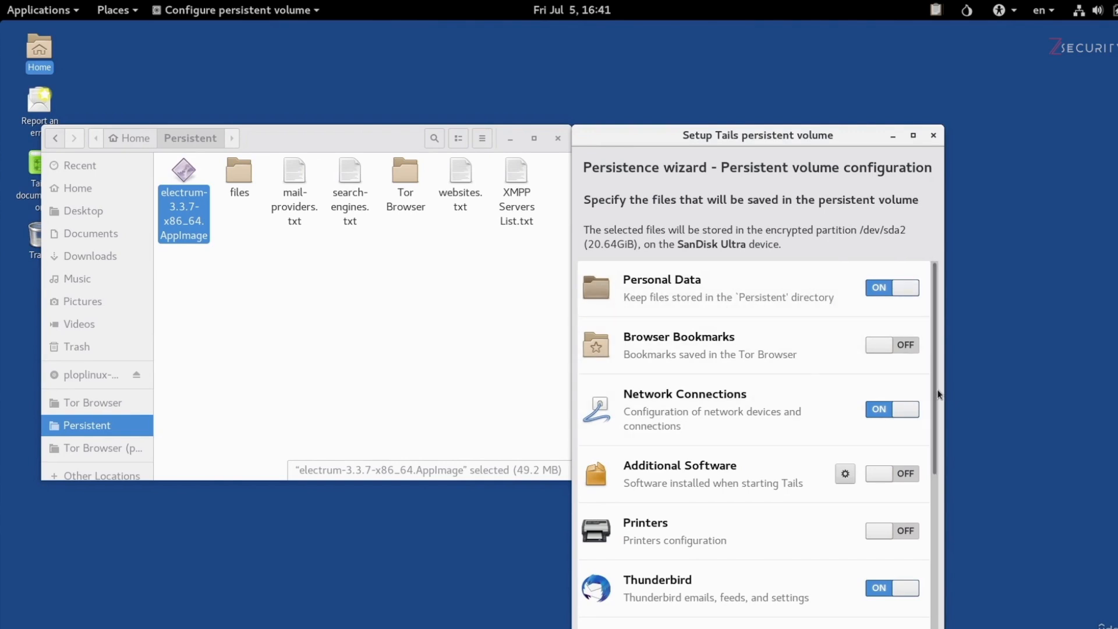
scroll(873, 510, "down", 4)
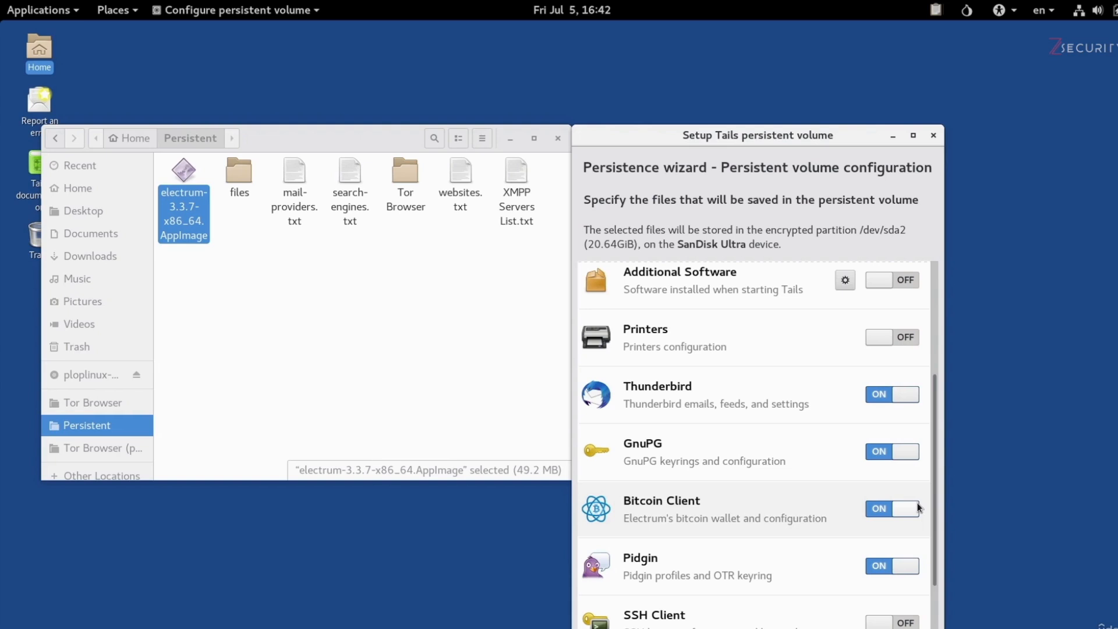
left_click(933, 136)
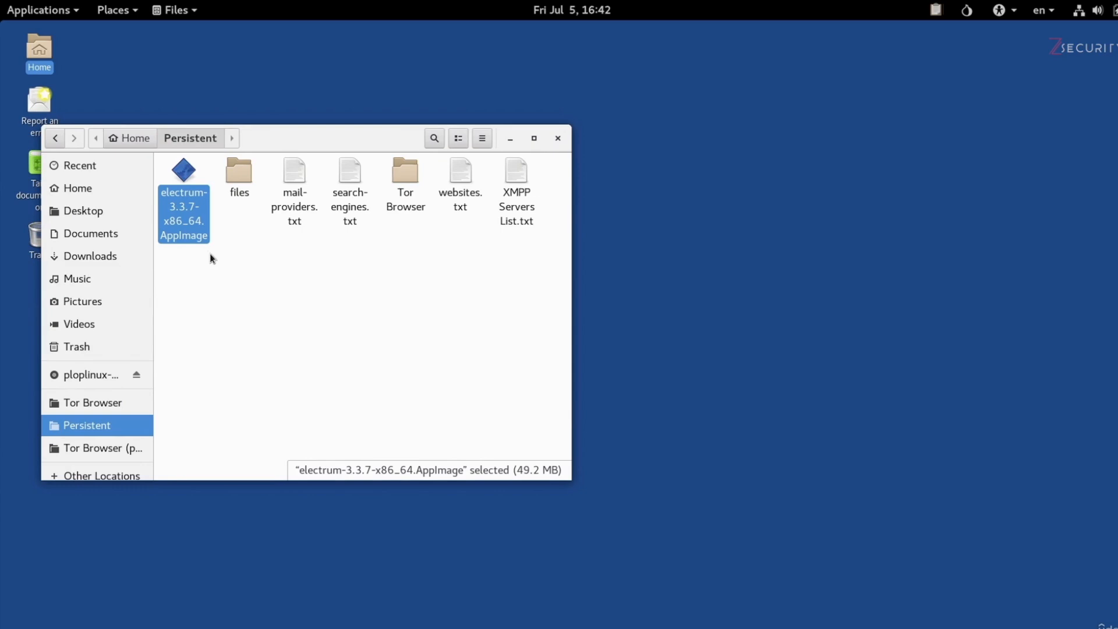
- Open the permissions in the properties of electrum-3.3.7-x86_64.AppImage in the Persistent folder
right_click(183, 231)
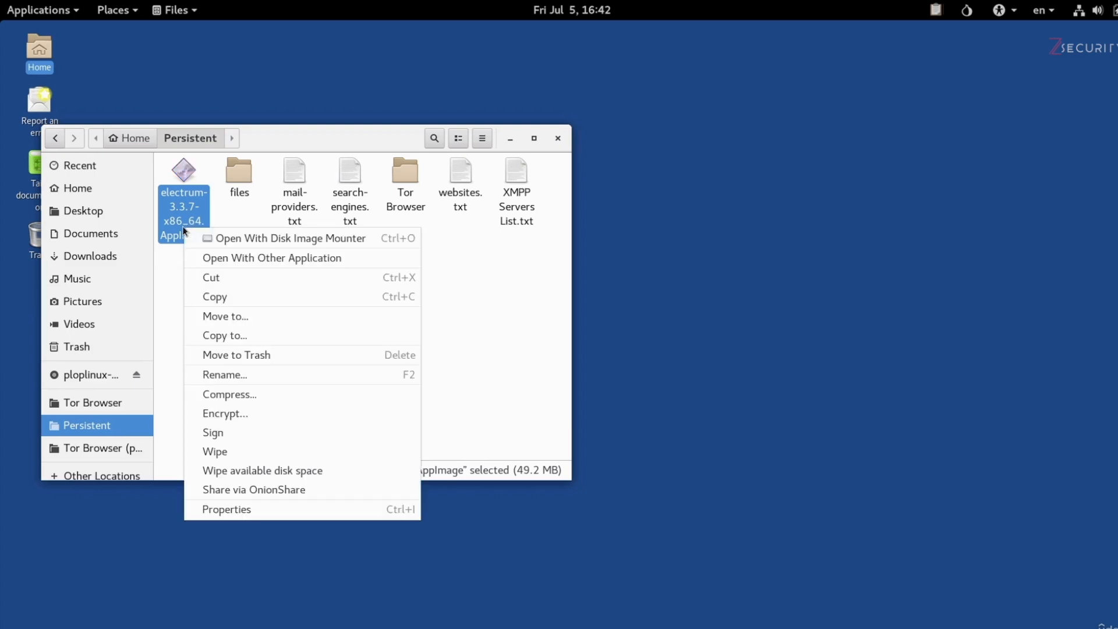
left_click(314, 511)
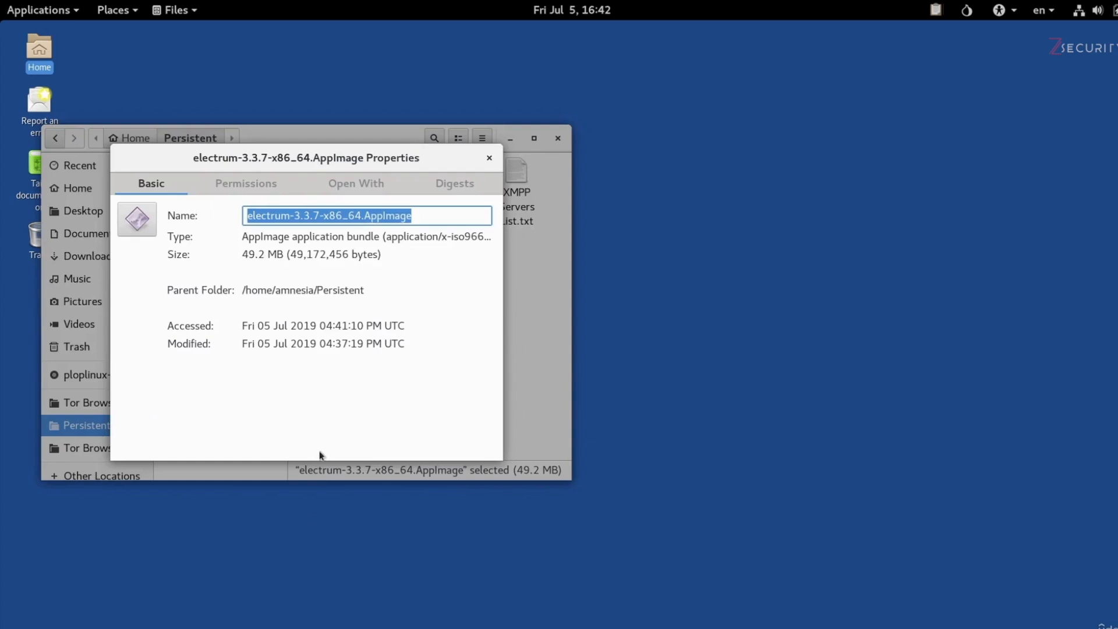
left_click(242, 184)
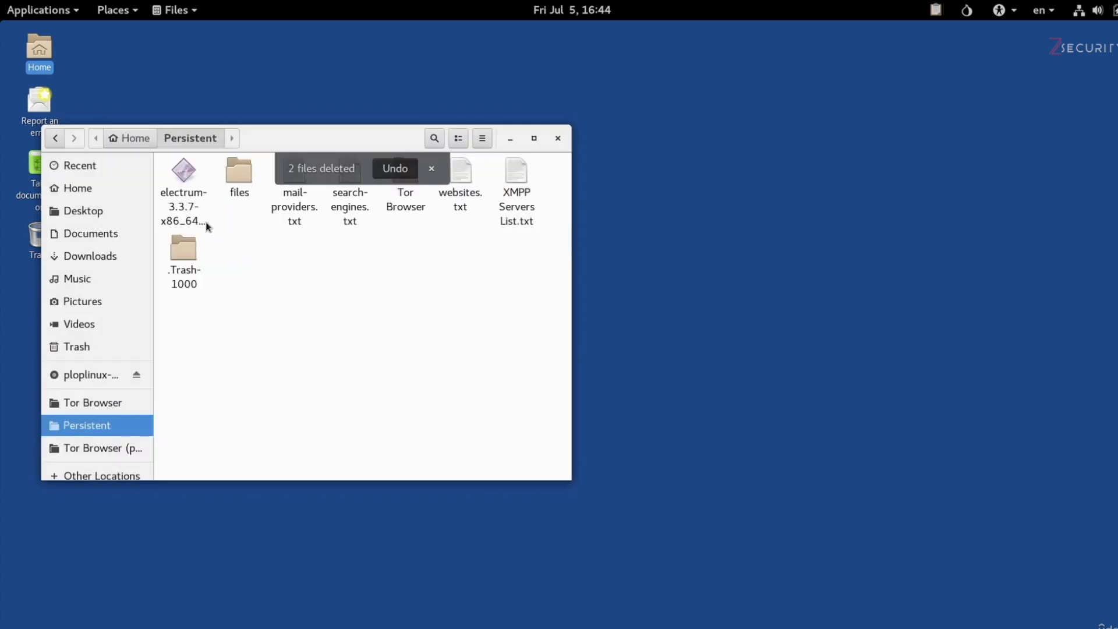
- Launch electrum-3.3.7-x86_64.AppImage and name the new wallet file with the owner's full name followed by "_Wallet"
left_click(185, 204)
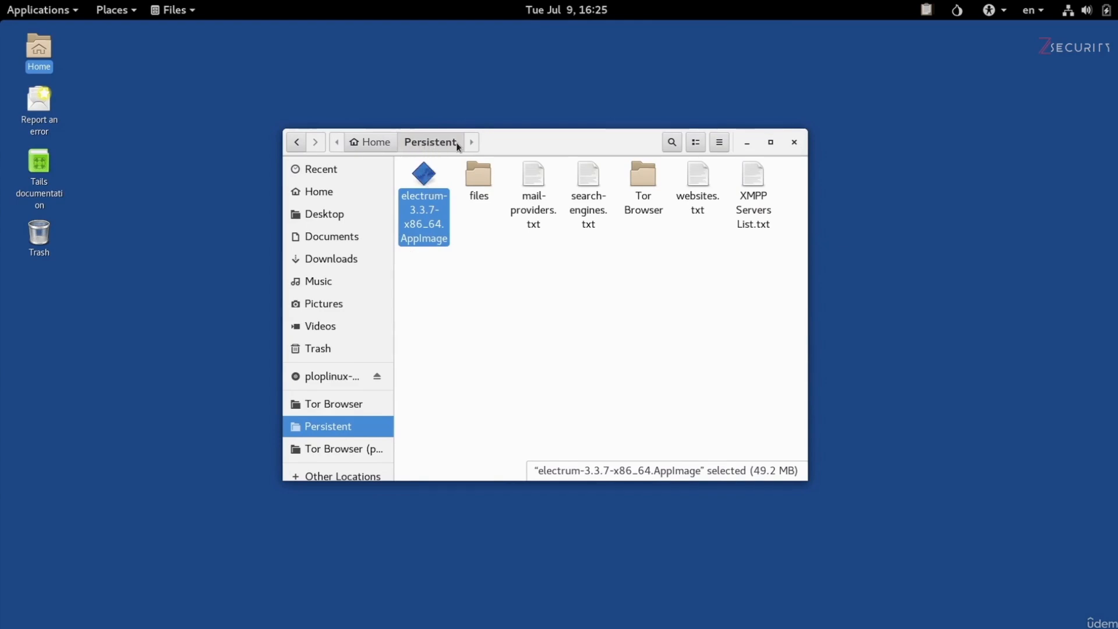
double_click(424, 176)
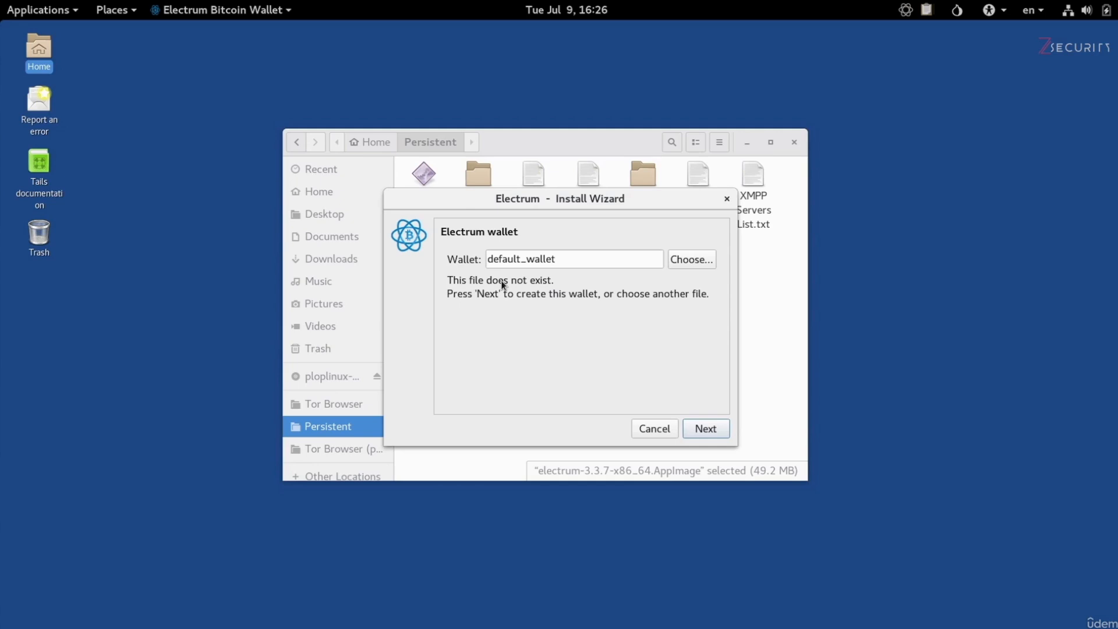
left_click_drag(564, 257, 481, 254)
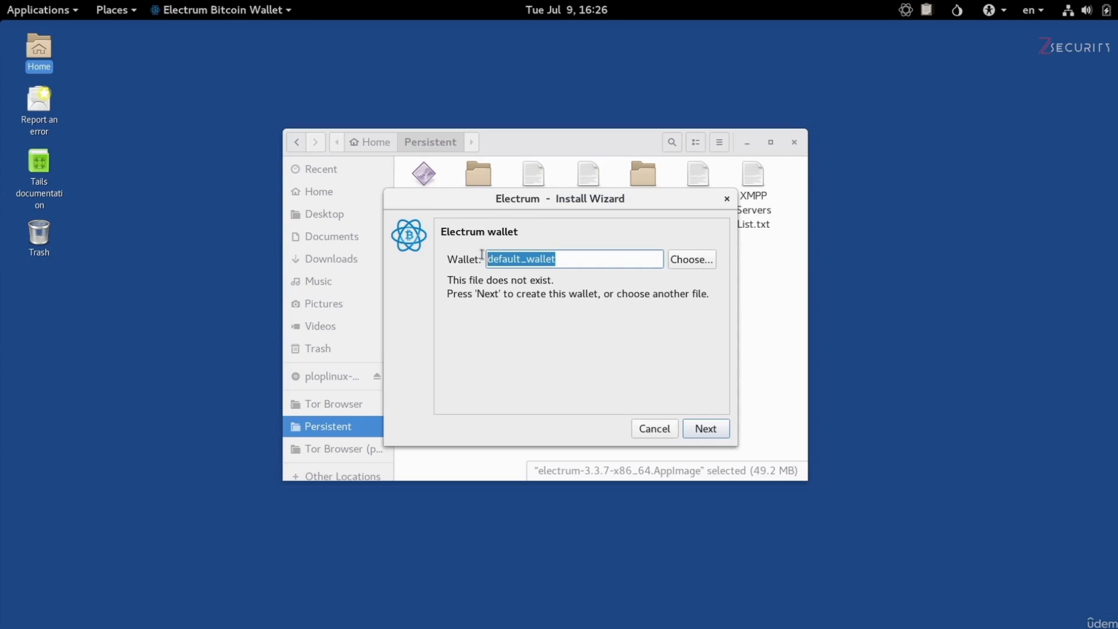
key("BackSpace")
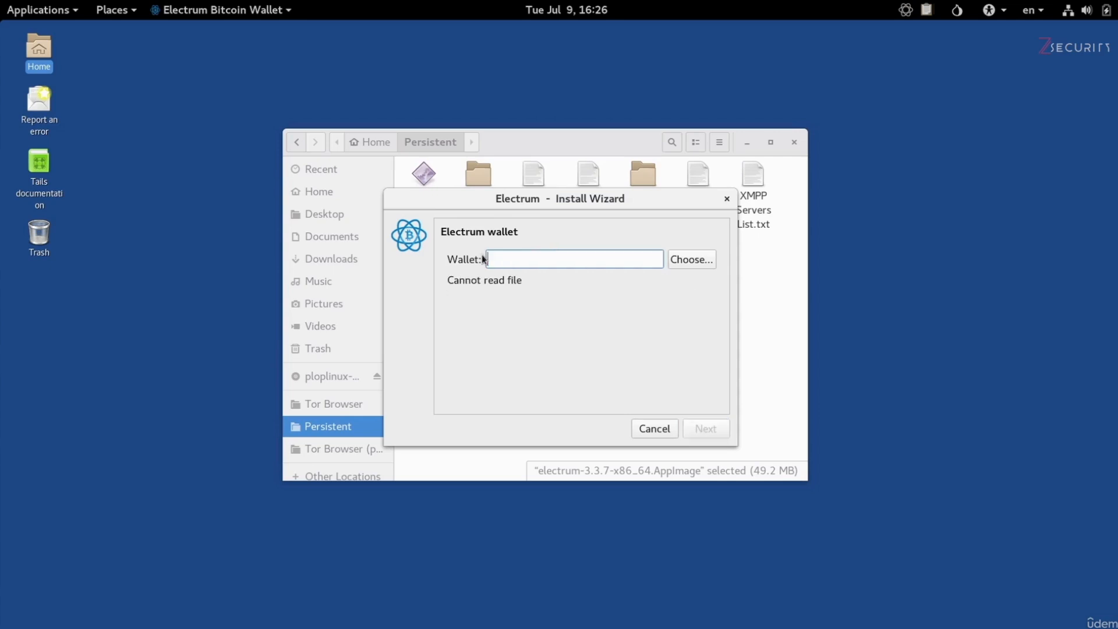
type("John_Wi")
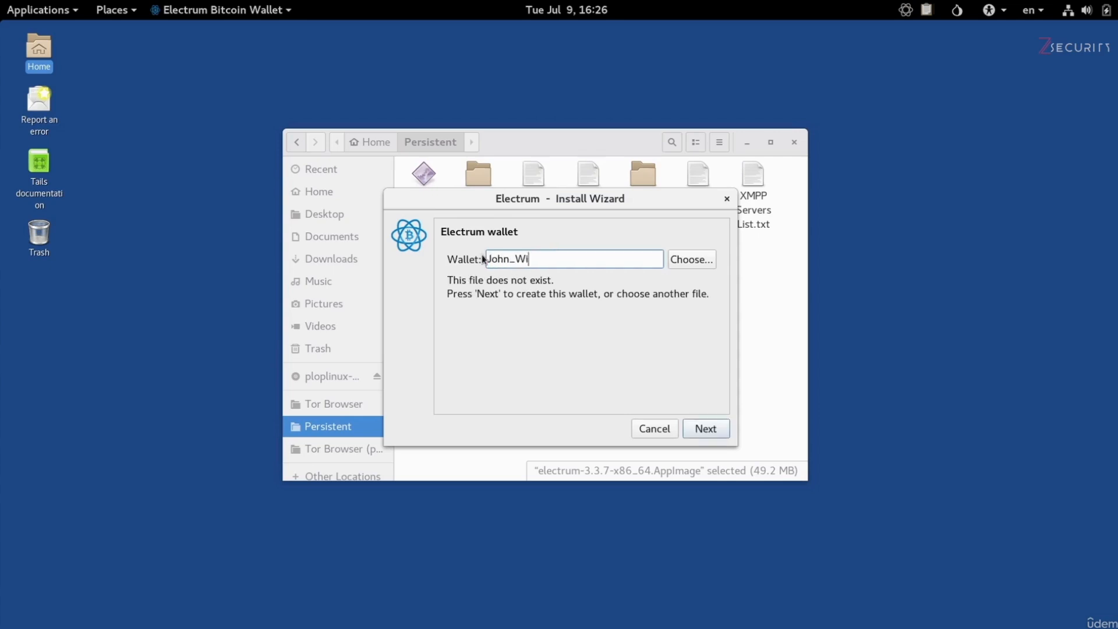
type("ck_Wallet")
left_click(703, 429)
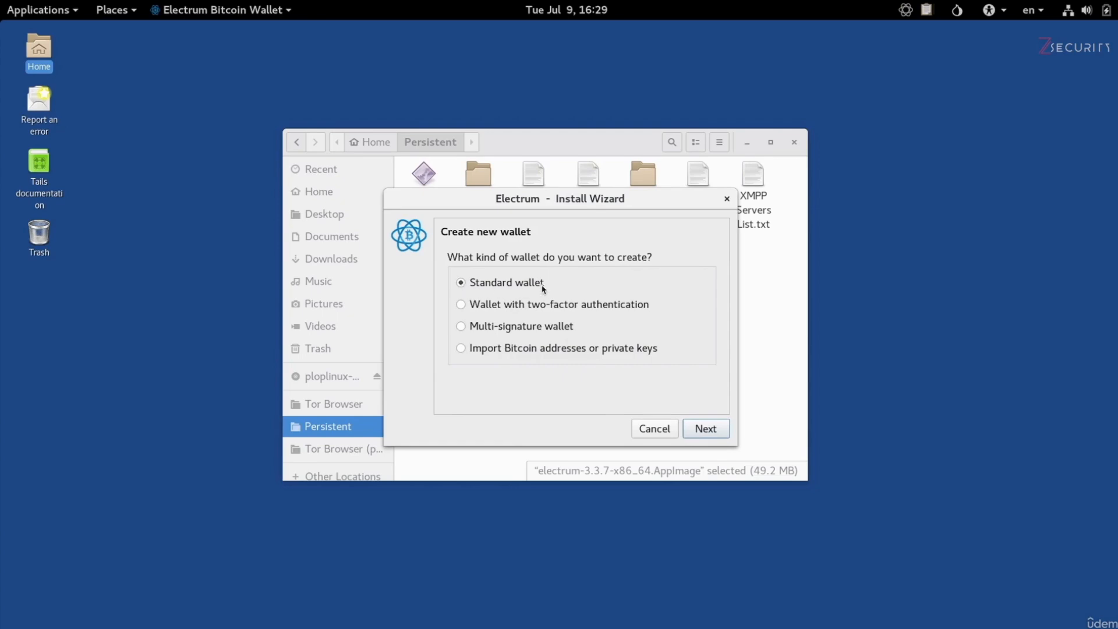
- Choose Standard wallet as the wallet type and Create a new seed as the keystore
left_click(714, 433)
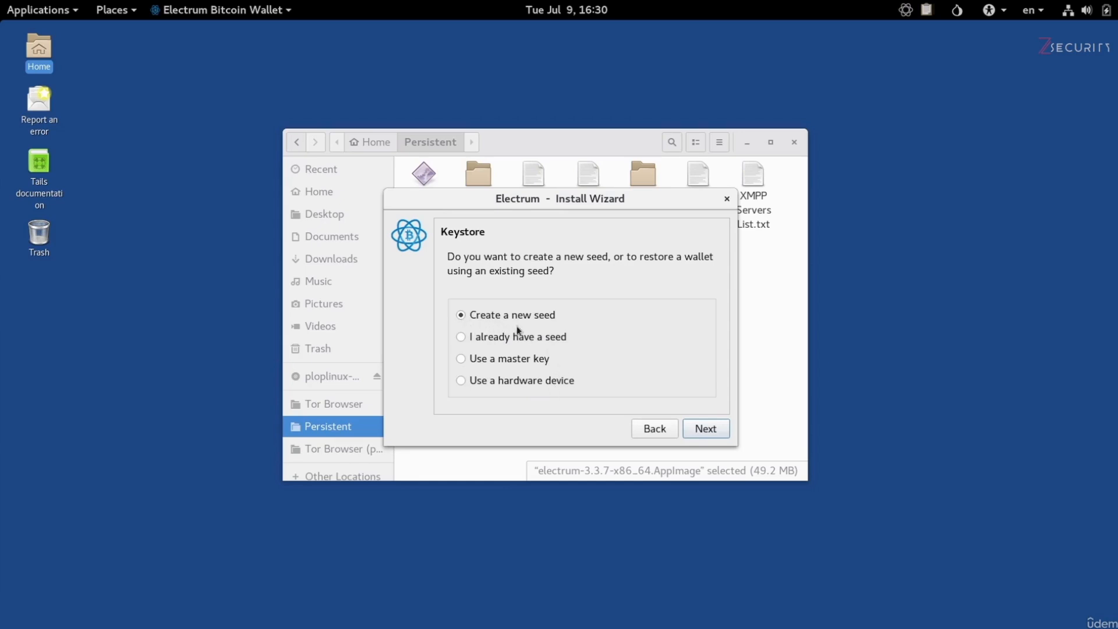
left_click(709, 431)
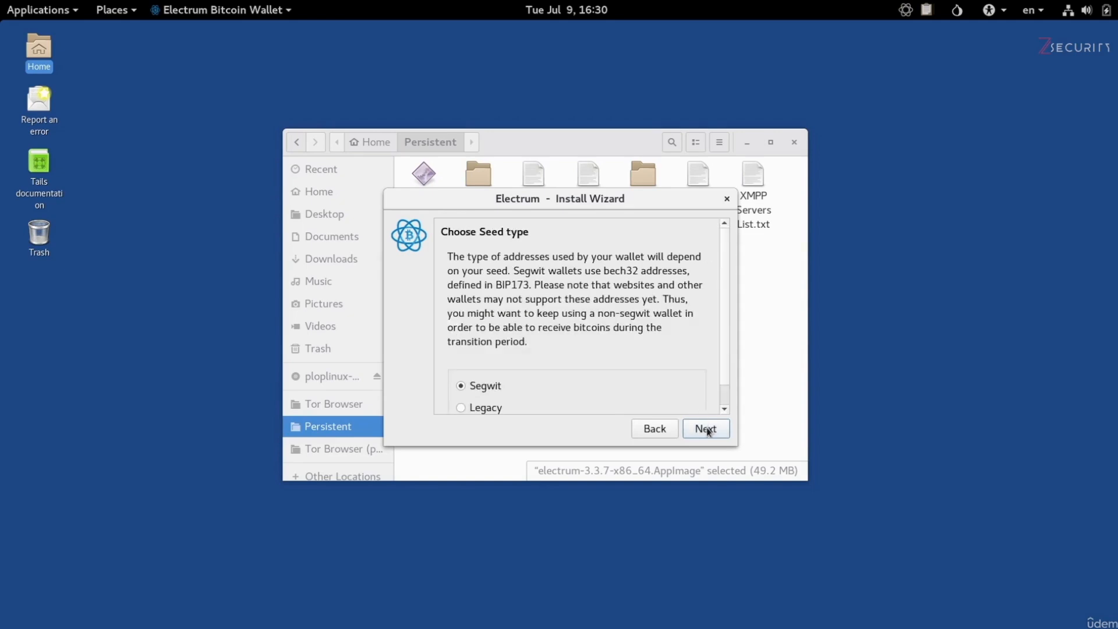
- Enlarge the Install Wizard window and accept Segwit as the seed type for the new wallet
left_click_drag(622, 443, 620, 488)
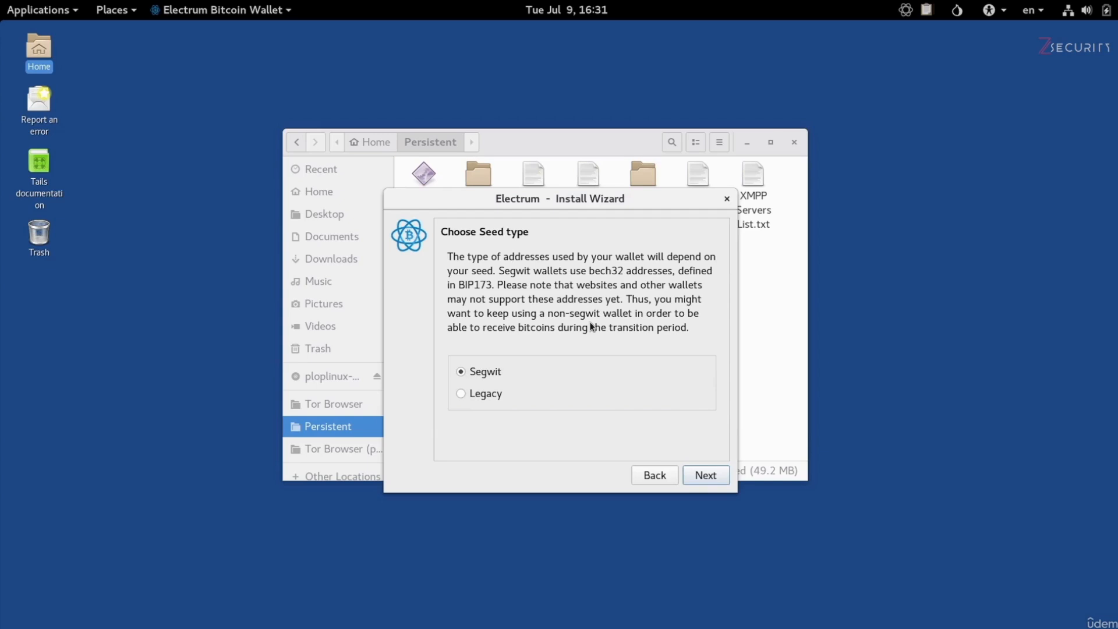
left_click(706, 477)
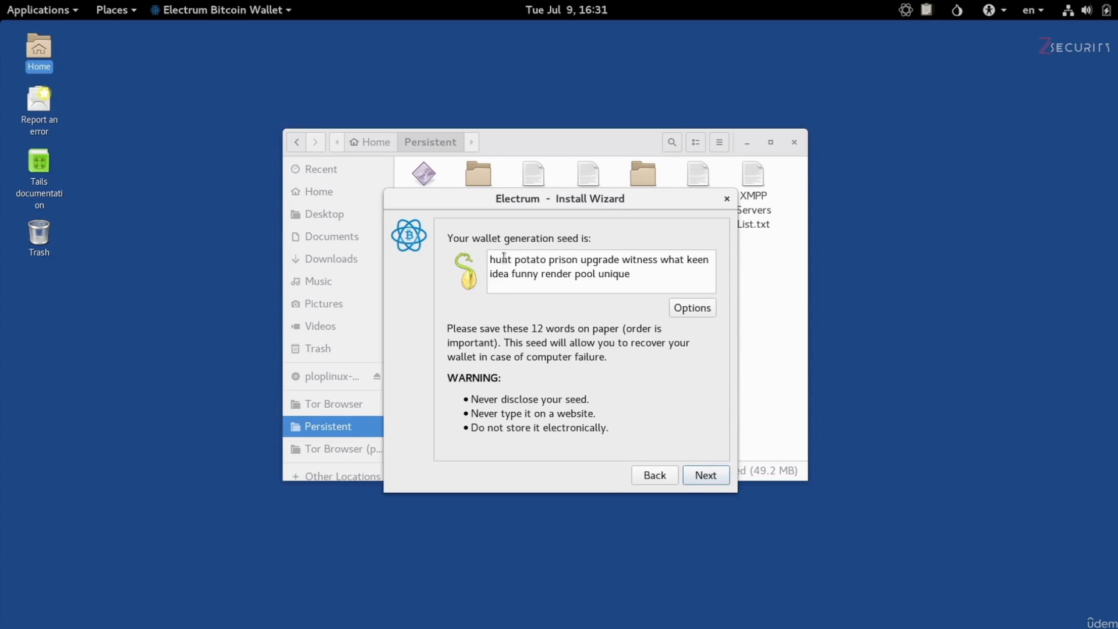
- Copy the complete wallet generation seed into a new Text Editor document
left_click_drag(492, 257, 641, 275)
left_click(640, 275)
left_click_drag(641, 276, 460, 256)
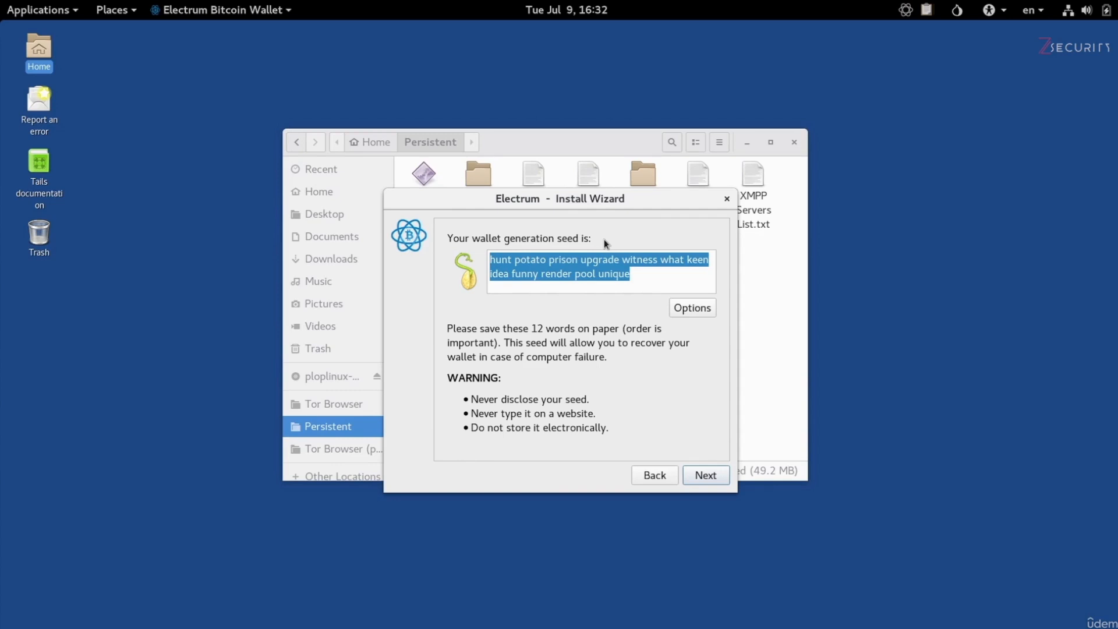
left_click(34, 10)
mouse_move(44, 80)
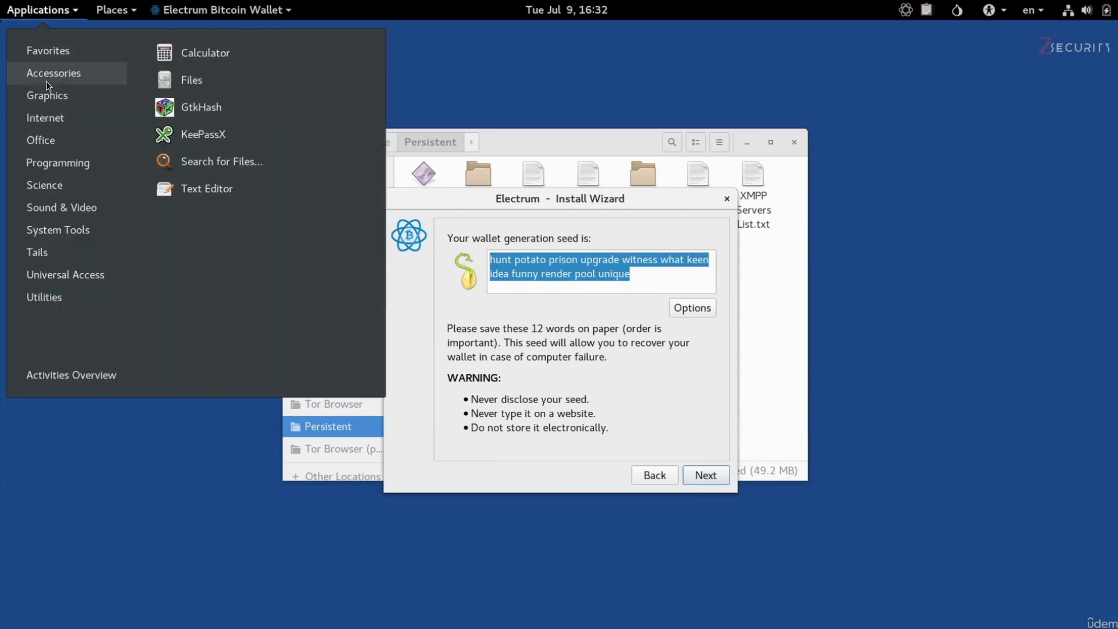
left_click(225, 197)
key("ctrl+v")
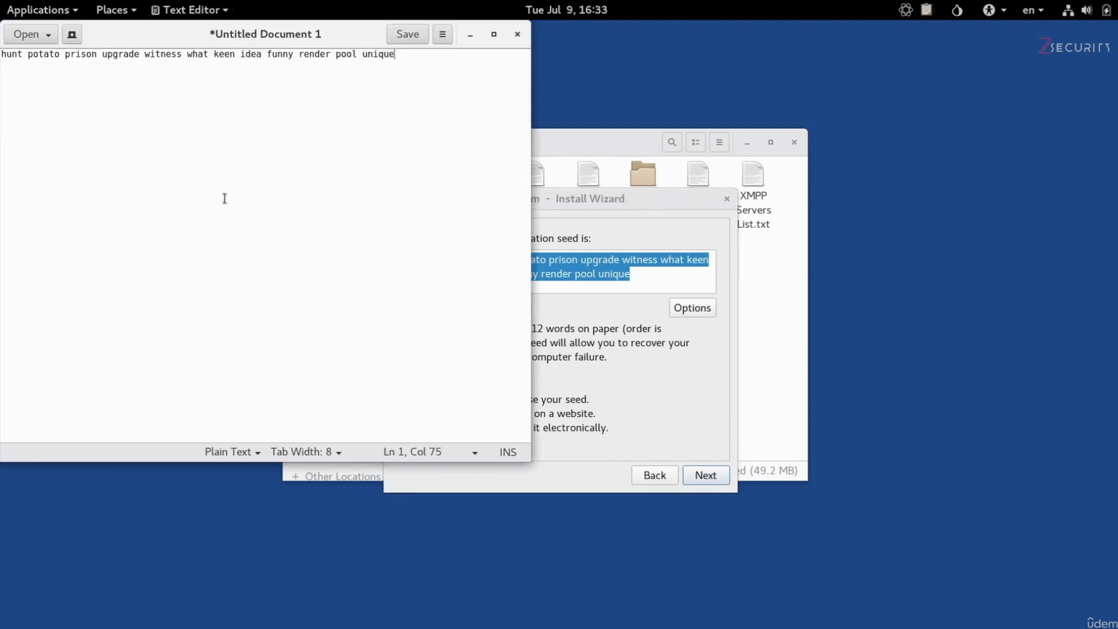
- Return to the Electrum wizard and confirm the wallet by pasting the seed phrase copied from the text document
left_click(647, 376)
left_click(711, 475)
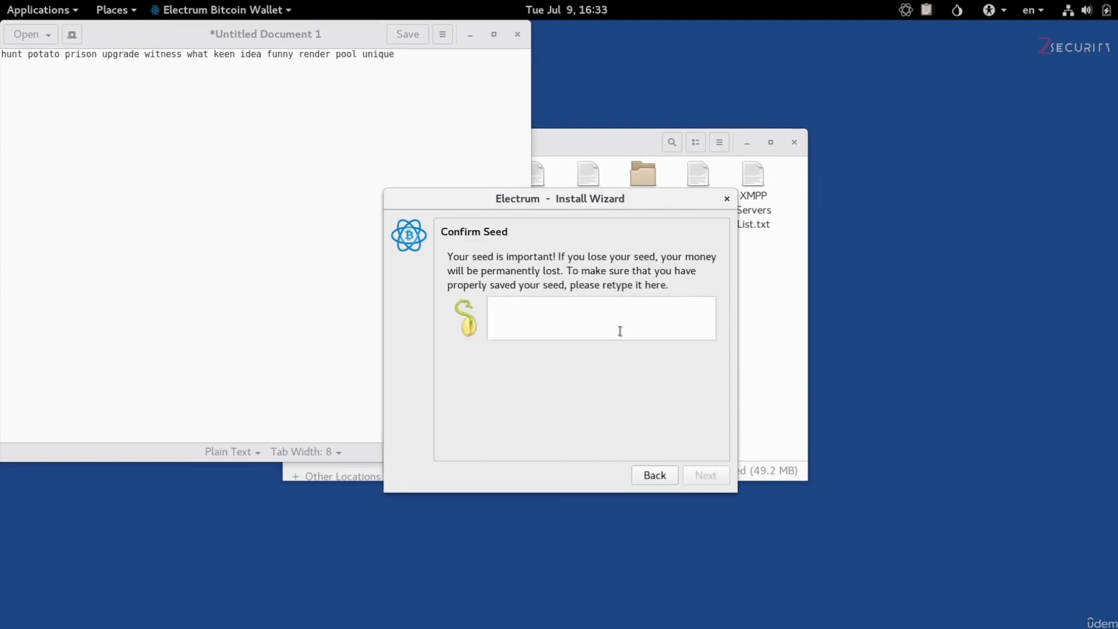
left_click(592, 320)
left_click(344, 140)
key("ctrl+a")
key("ctrl+c")
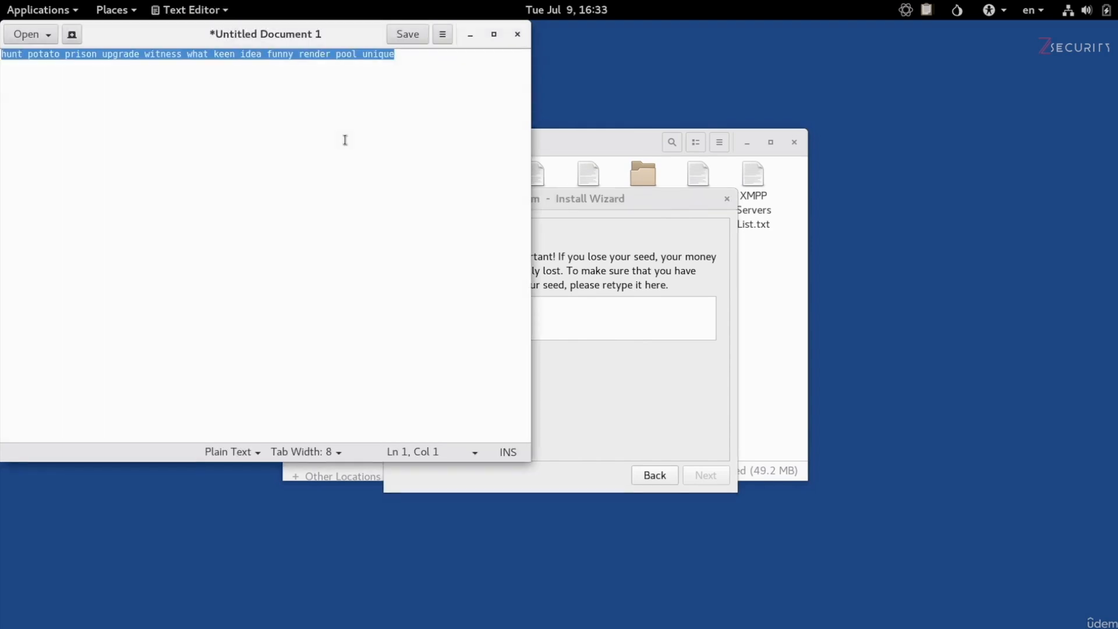
left_click(632, 324)
key("ctrl+v")
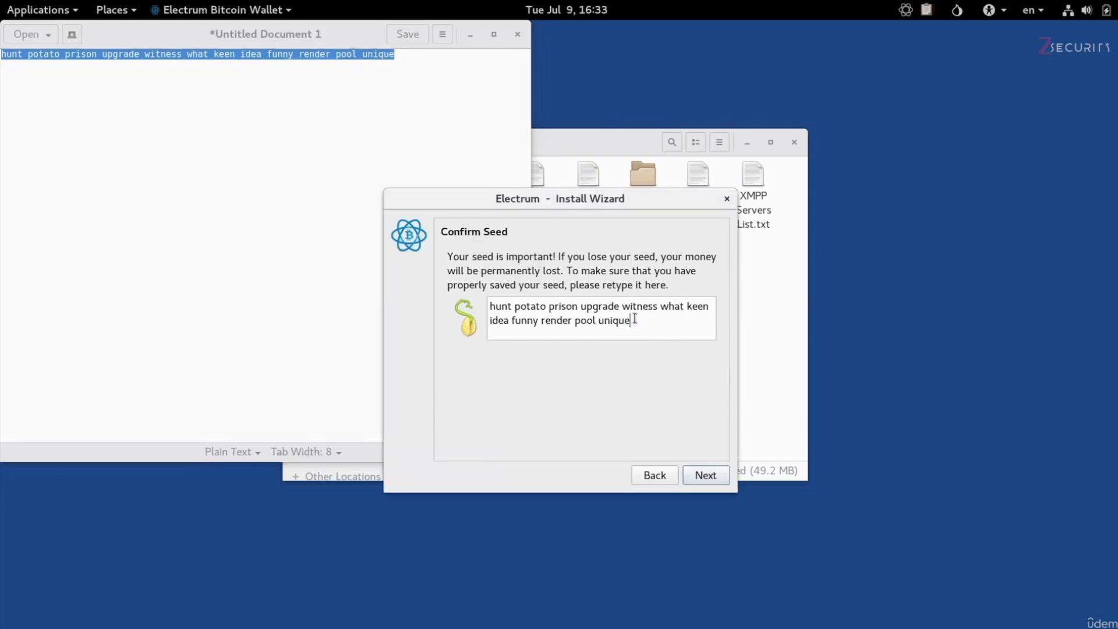
left_click(721, 482)
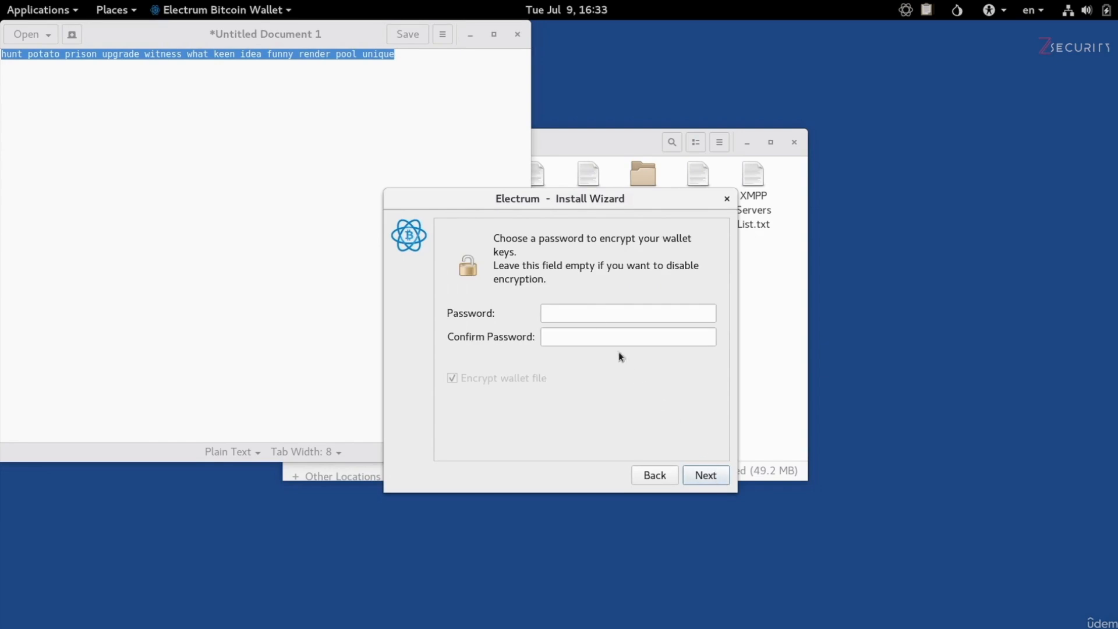
- Enter and confirm the wallet encryption password, keep Encrypt wallet file enabled, and finish the wizard
left_click(598, 316)
type("••••••••••••")
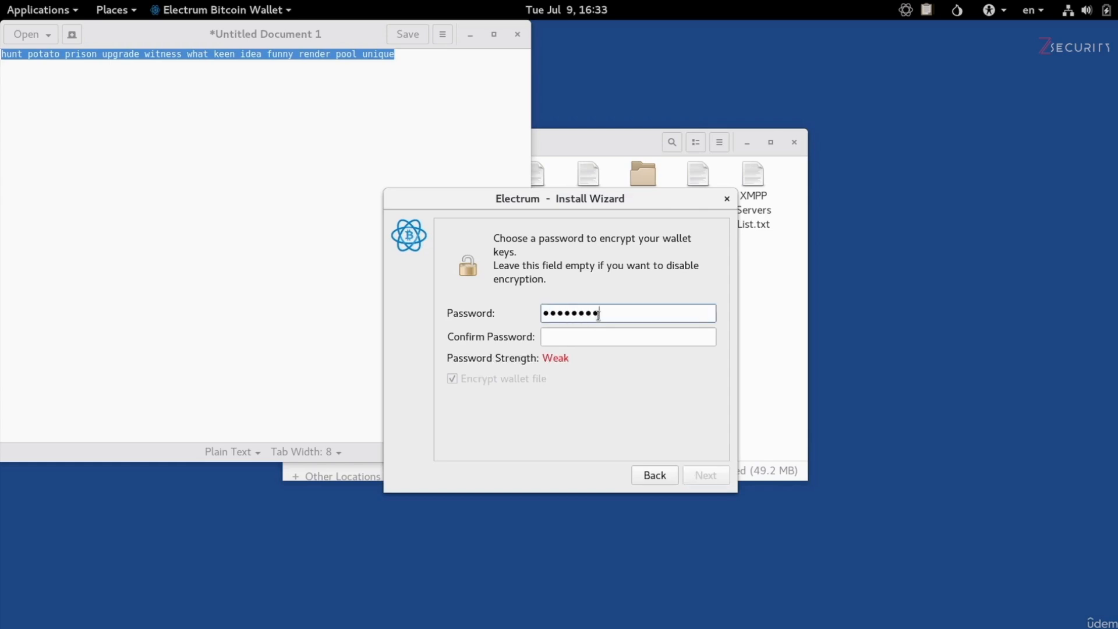
type("••••")
key("Tab")
type("•••••••••••")
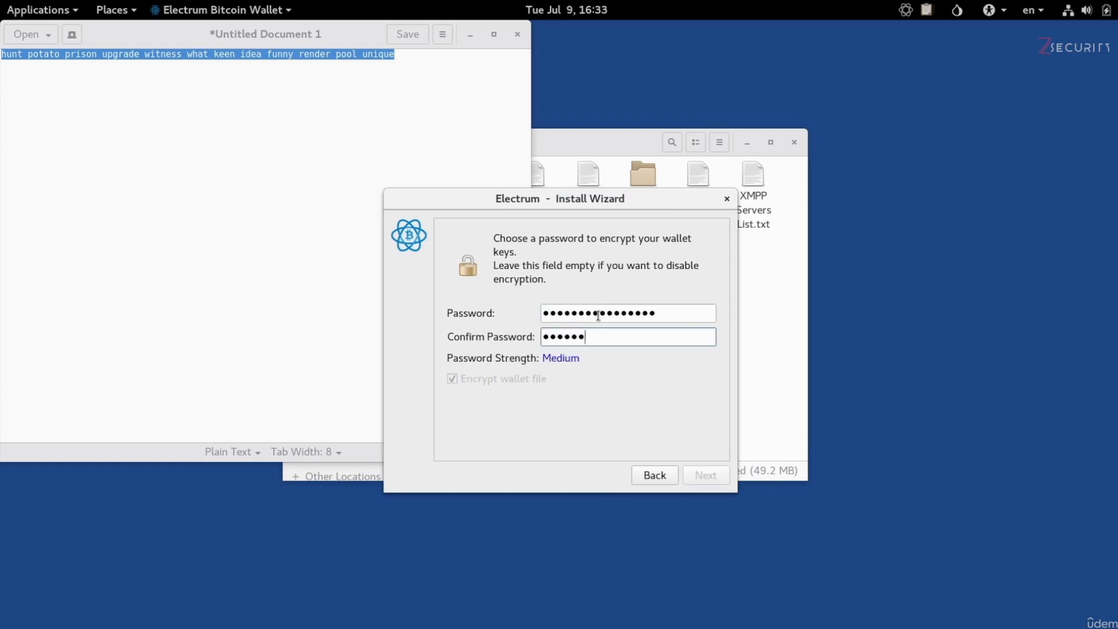
type("•••••")
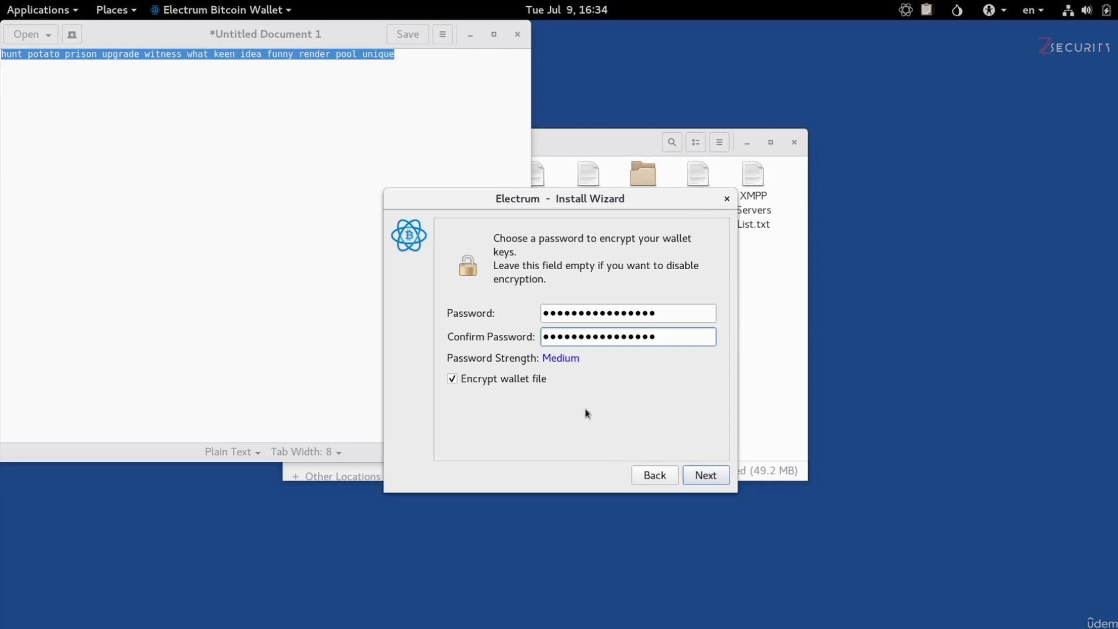
left_click(694, 477)
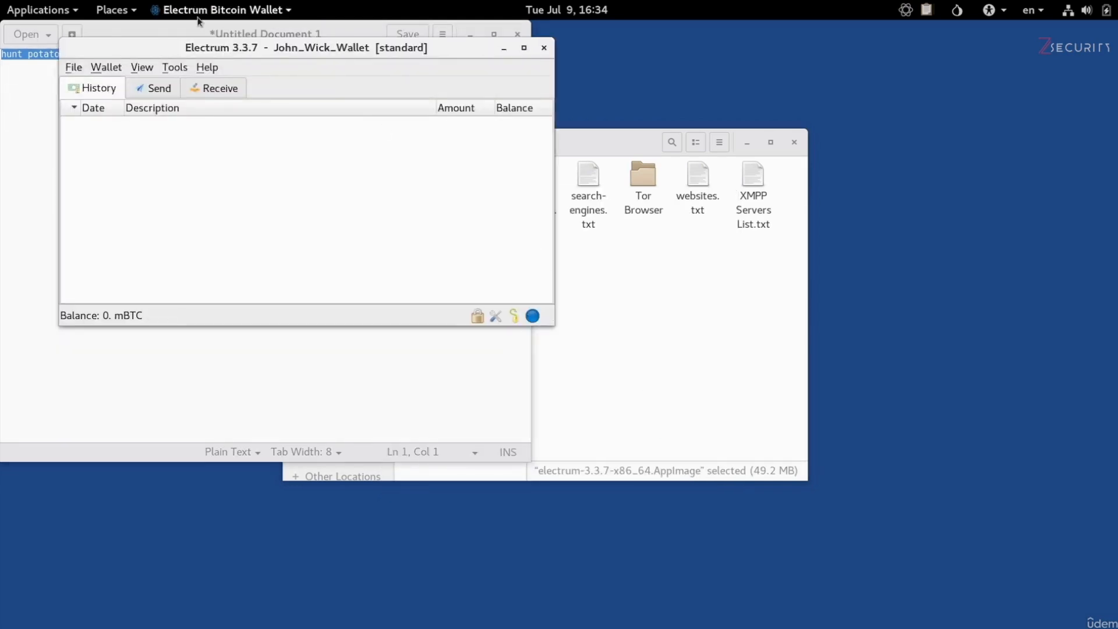
- Move the Electrum wallet window clear of the text document and look through its Receive, Send and History views
left_click_drag(152, 44, 354, 110)
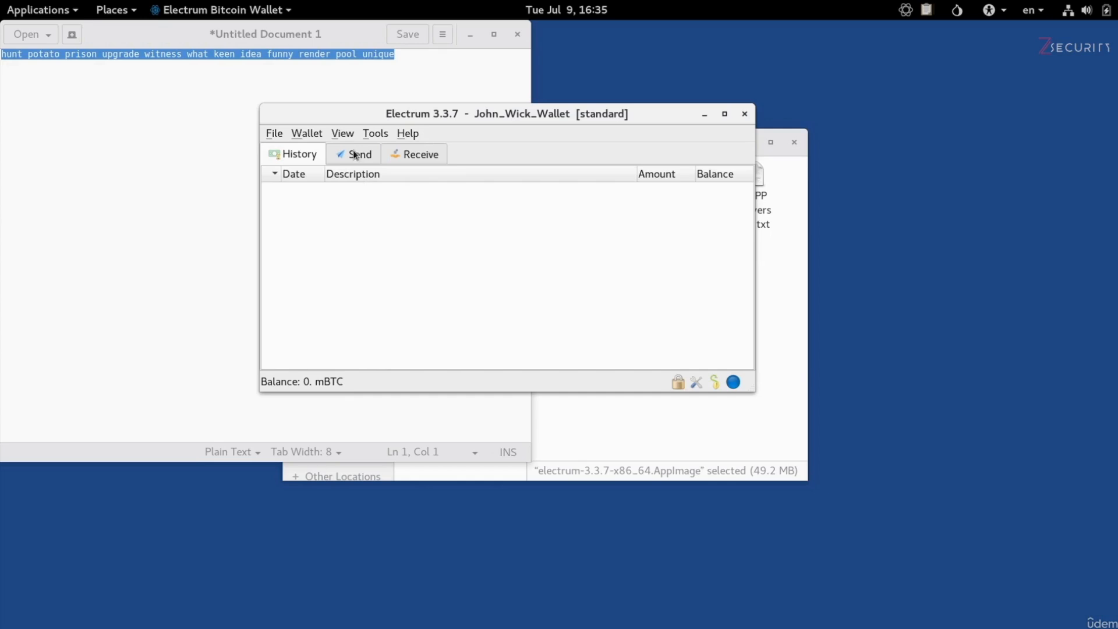
left_click(433, 161)
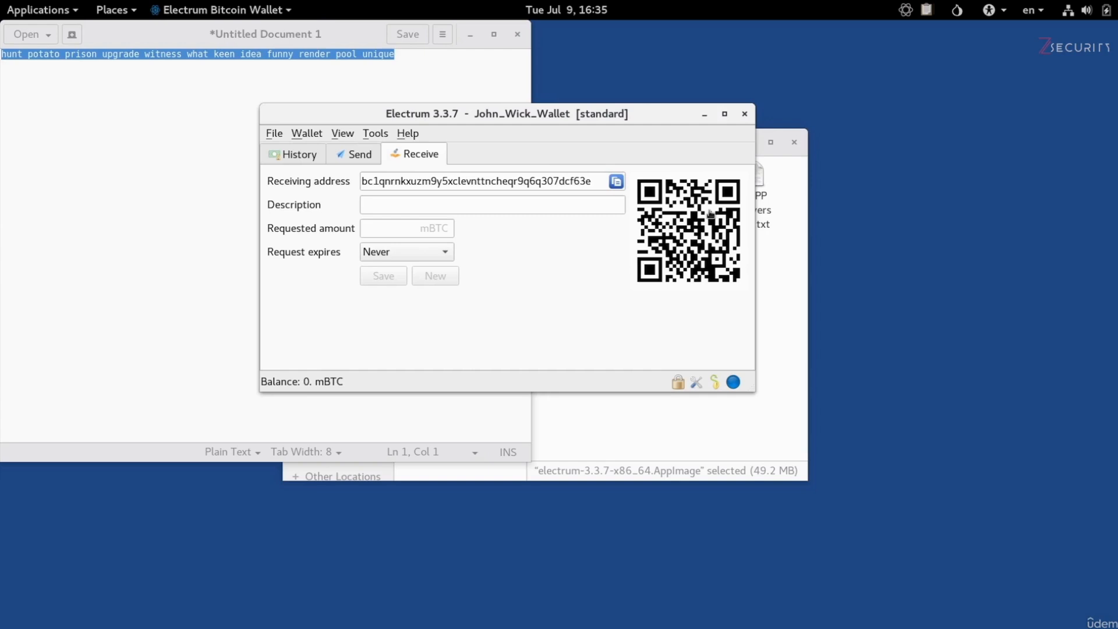
left_click(342, 158)
left_click(345, 182)
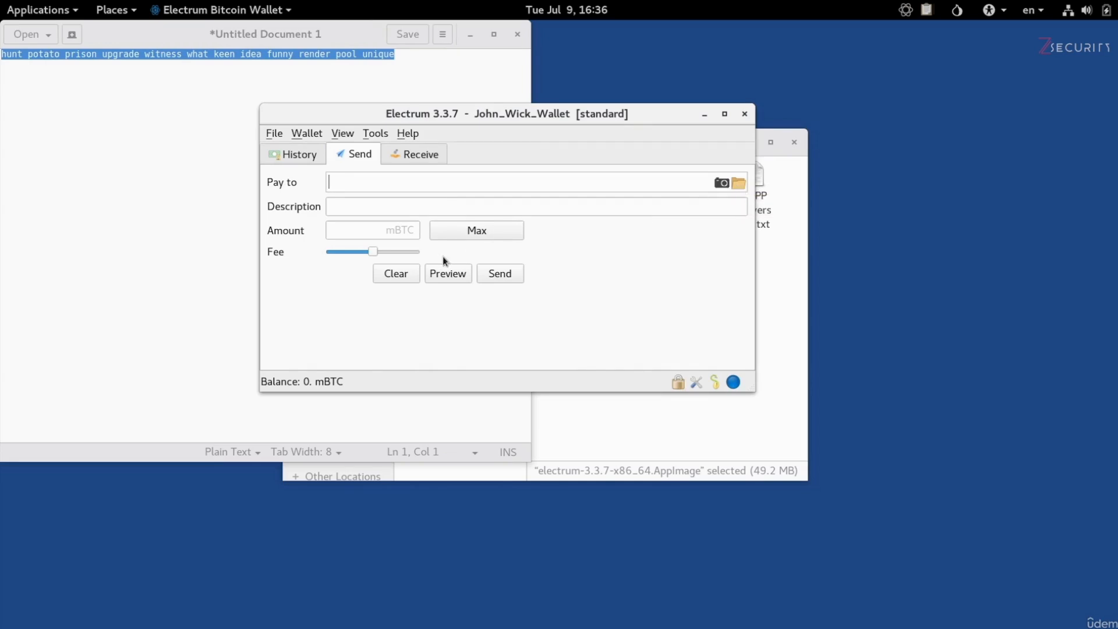
left_click(307, 159)
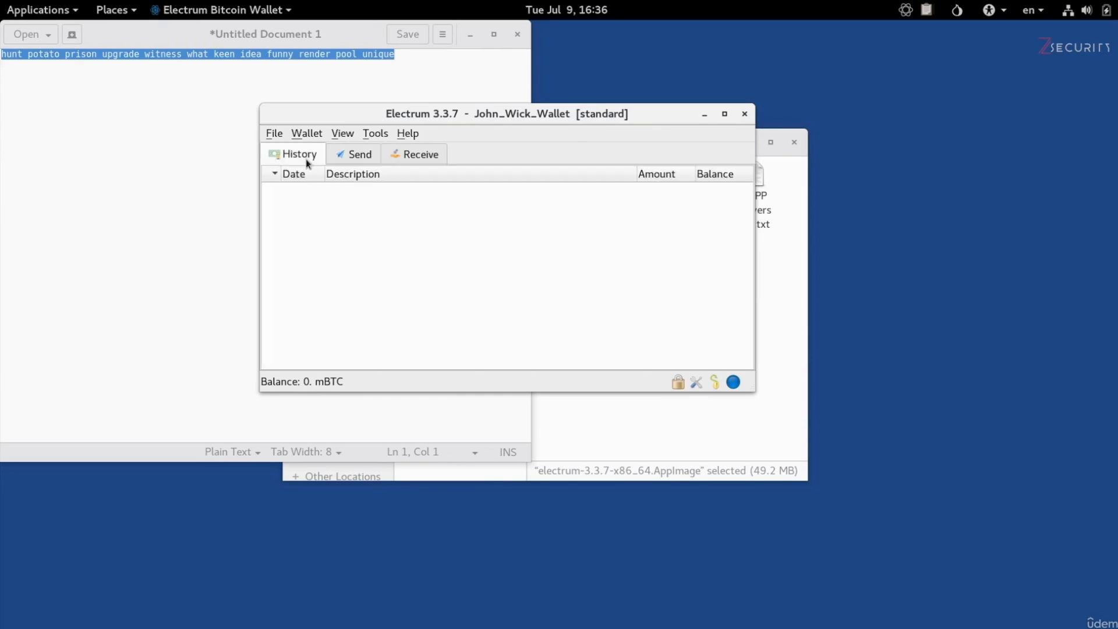